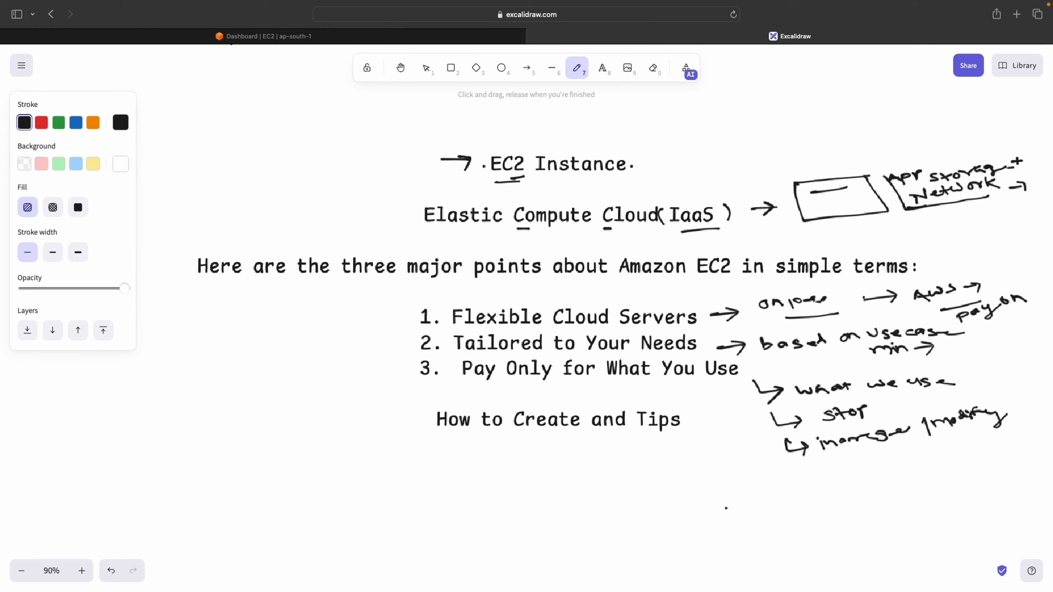
# Draw a freehand pen stroke under 'What You Use' in the third key point
pyautogui.moveTo(621, 383); pyautogui.dragTo(731, 378)
# In the AWS console, find the EC2 service and show the empty Mumbai Instances list
pyautogui.hotkey('ctrl', 'shift', 'Tab')
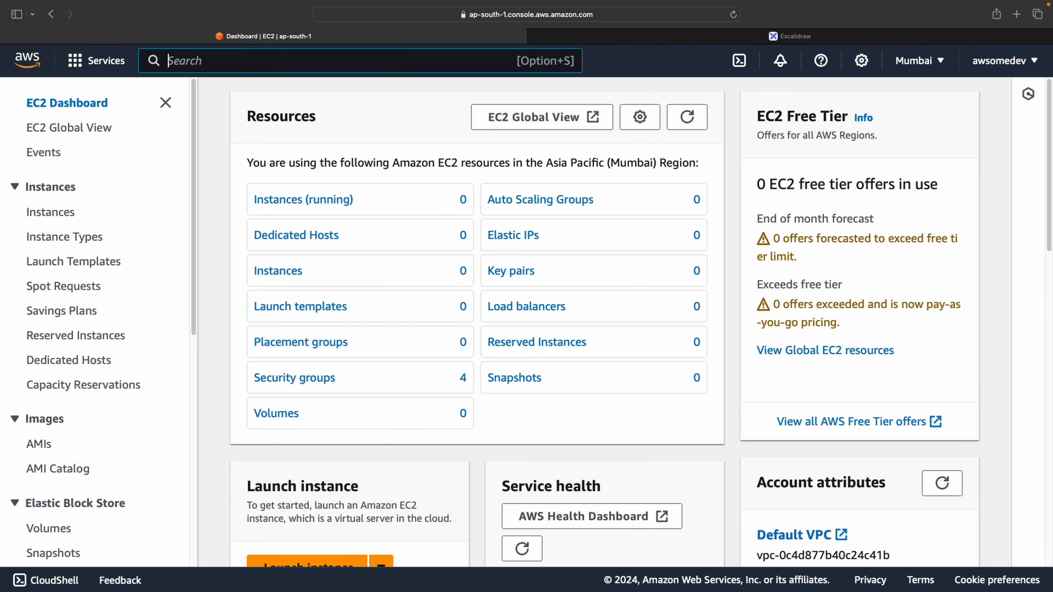
pyautogui.write('Ec')
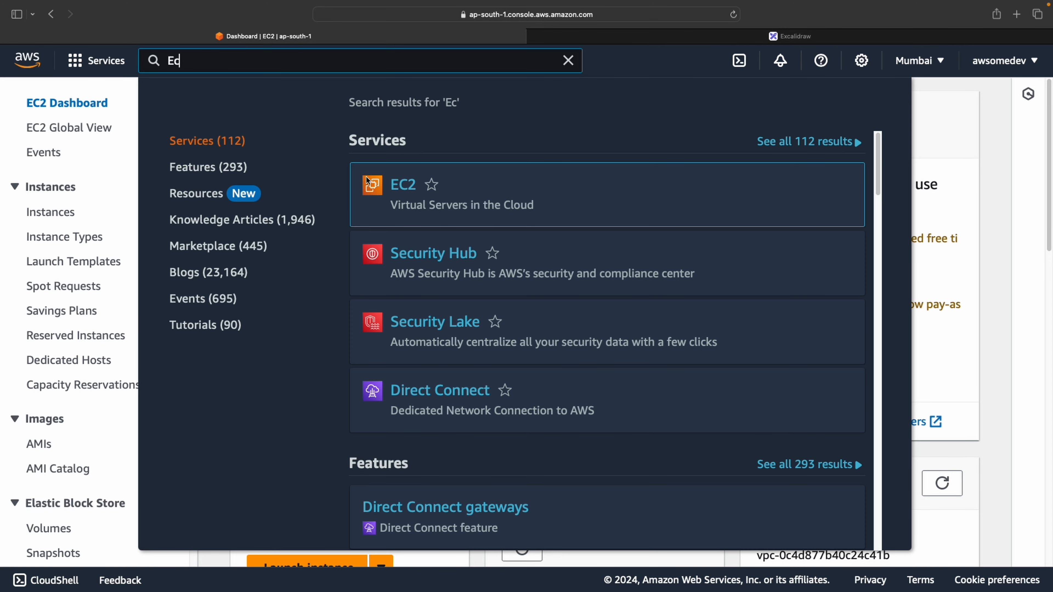
pyautogui.moveTo(394, 203); pyautogui.dragTo(430, 187)
pyautogui.click(430, 187)
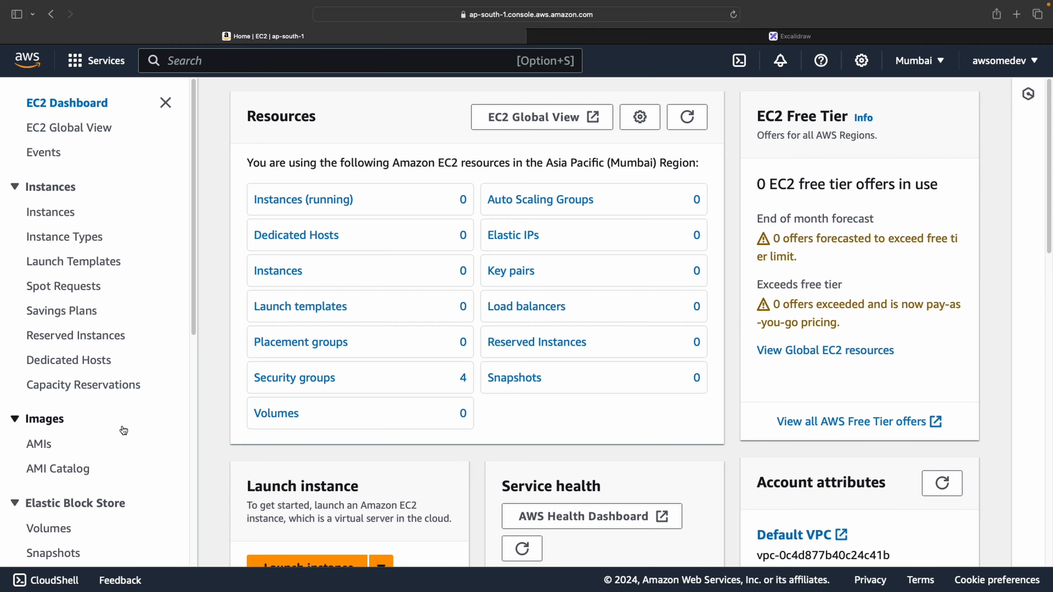
pyautogui.click(62, 215)
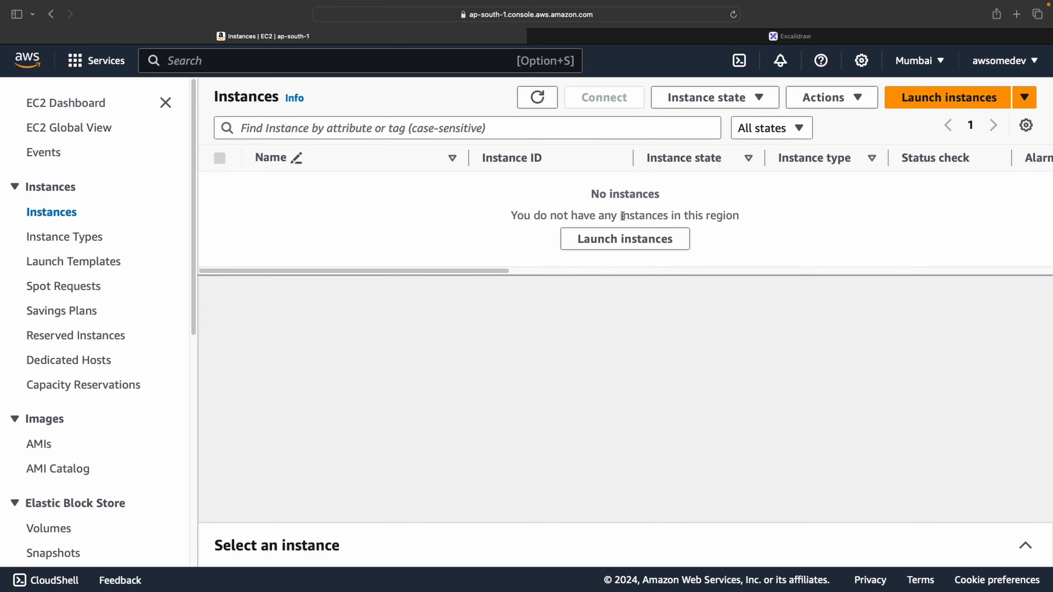
pyautogui.moveTo(622, 215); pyautogui.dragTo(786, 216)
pyautogui.click(811, 207)
# Start a new instance launch and name it cloudpremi-server
pyautogui.click(932, 106)
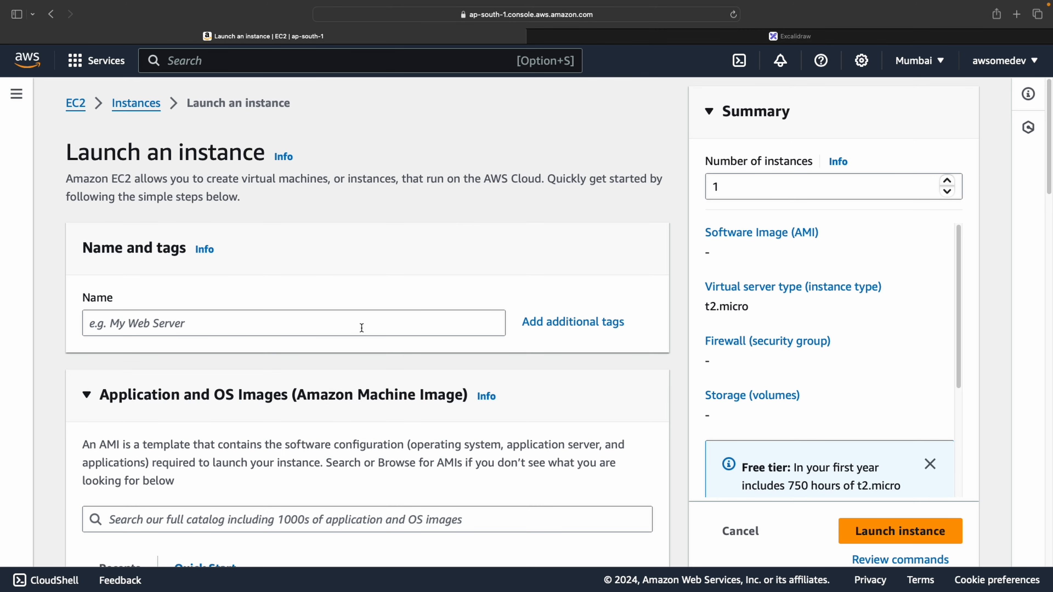
pyautogui.click(362, 328)
pyautogui.write('cloudpremi-server')
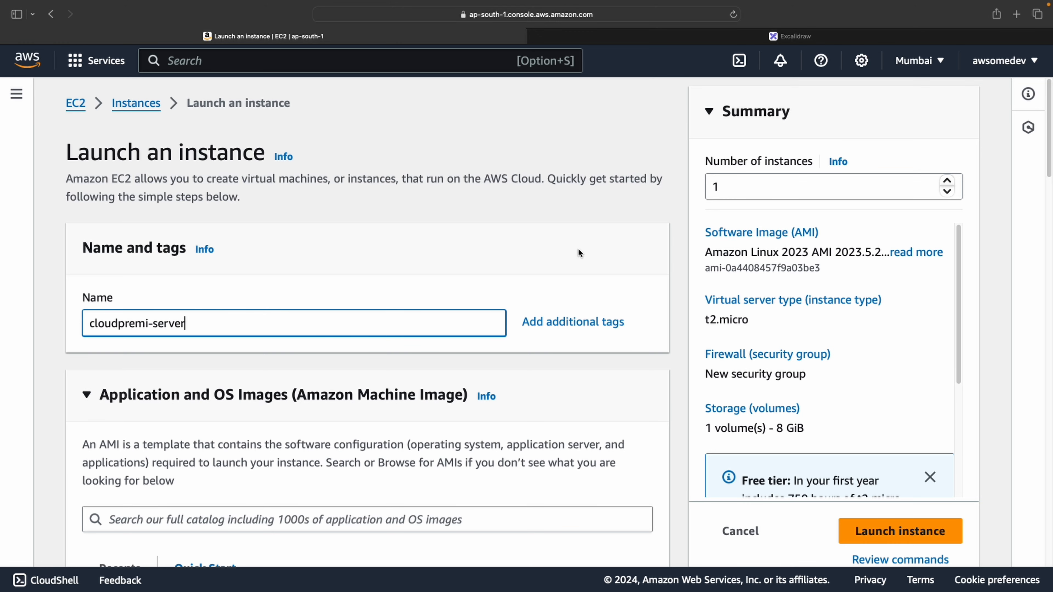
pyautogui.scroll(-2, 574, 257)
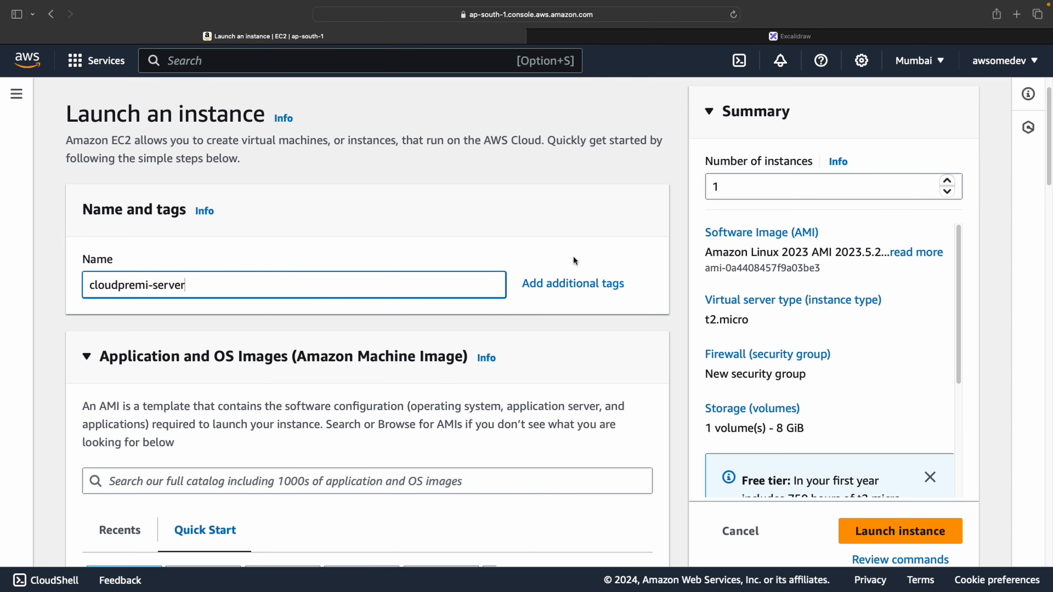
pyautogui.scroll(-5, 328, 270)
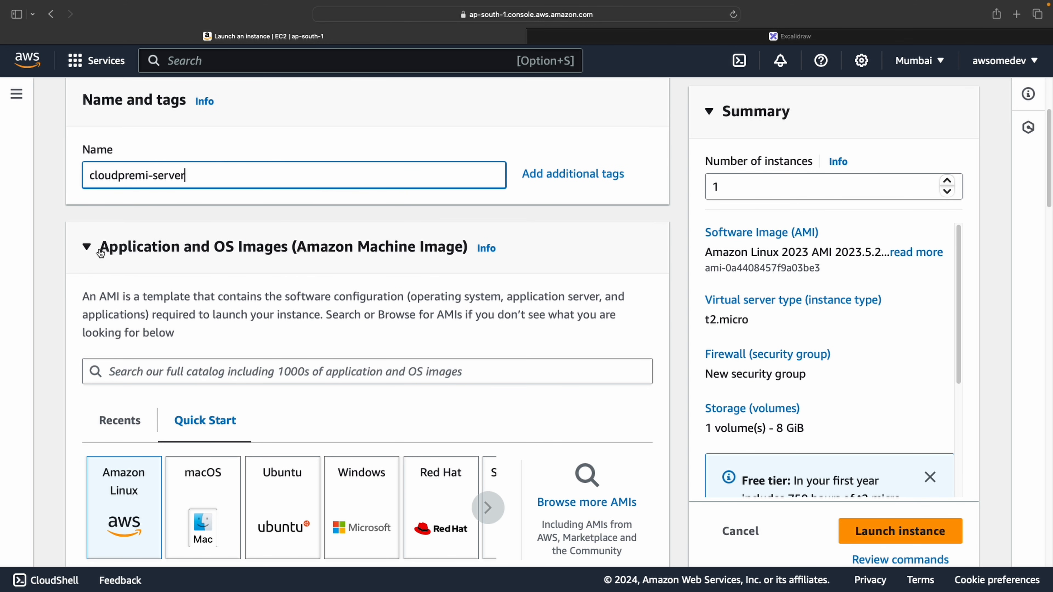
pyautogui.moveTo(99, 249); pyautogui.dragTo(230, 255)
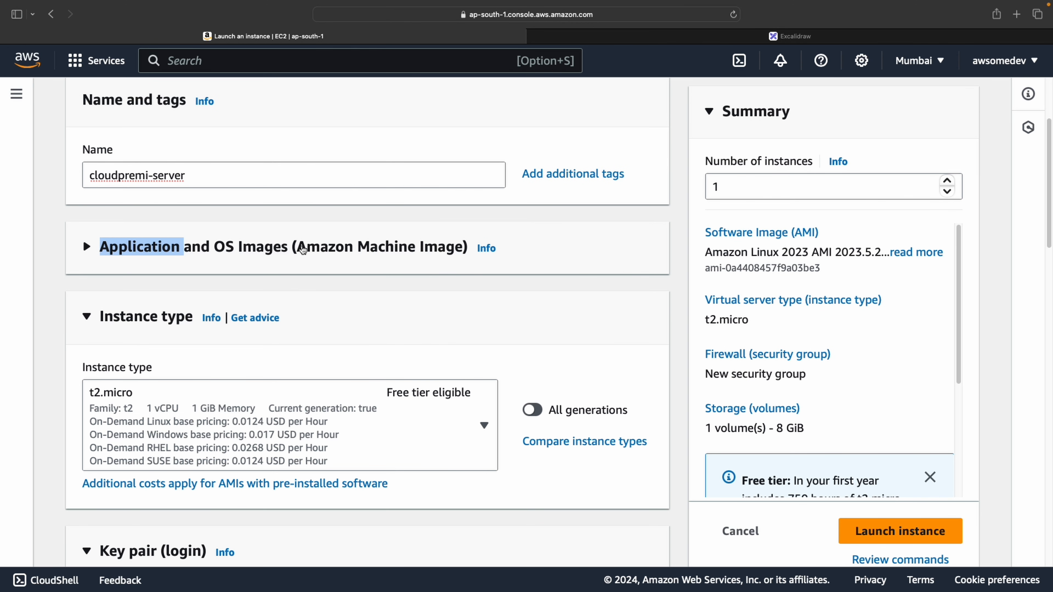
pyautogui.click(247, 256)
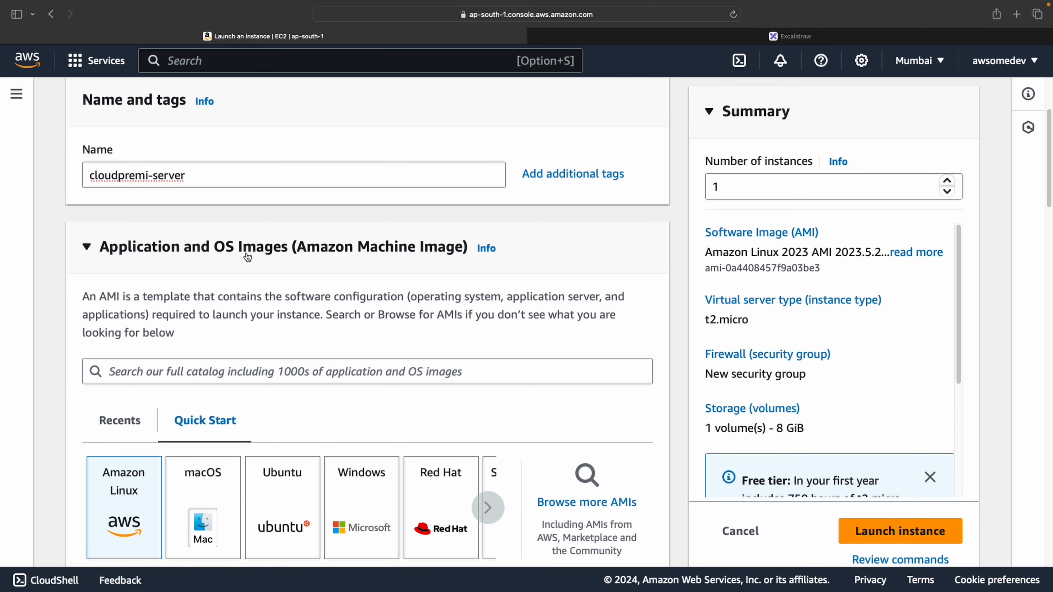
# Use Browse more AMIs under Application and OS Images to show the full AMI catalog
pyautogui.scroll(-1, 607, 274)
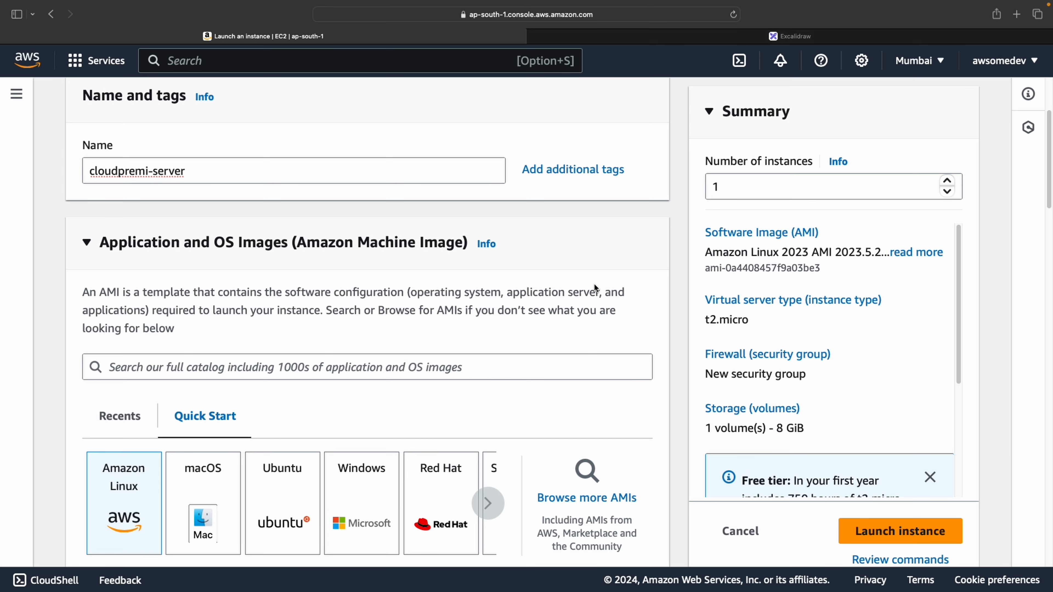
pyautogui.scroll(-5, 588, 286)
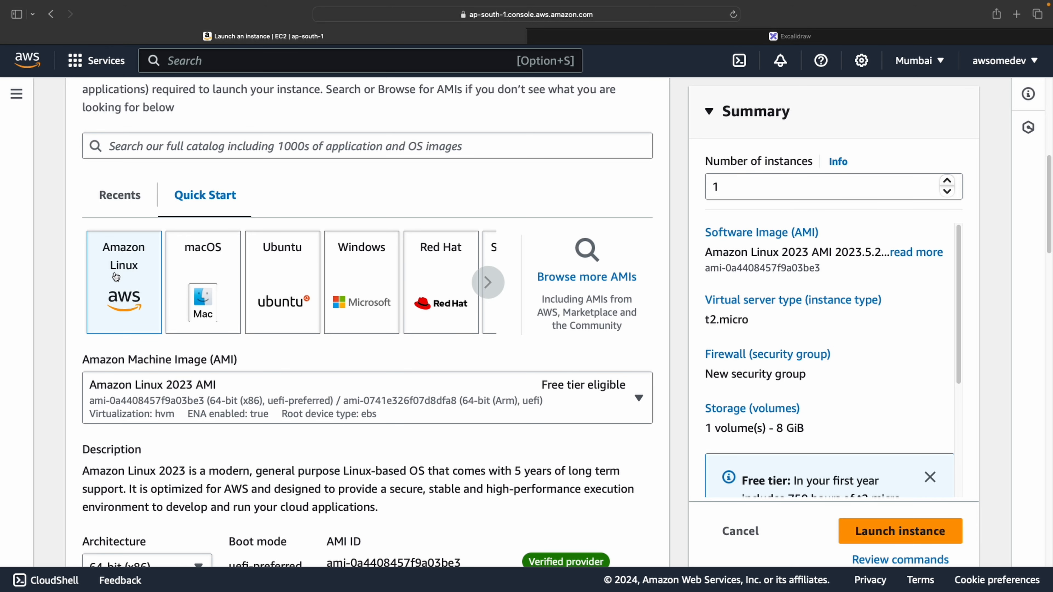
pyautogui.click(608, 285)
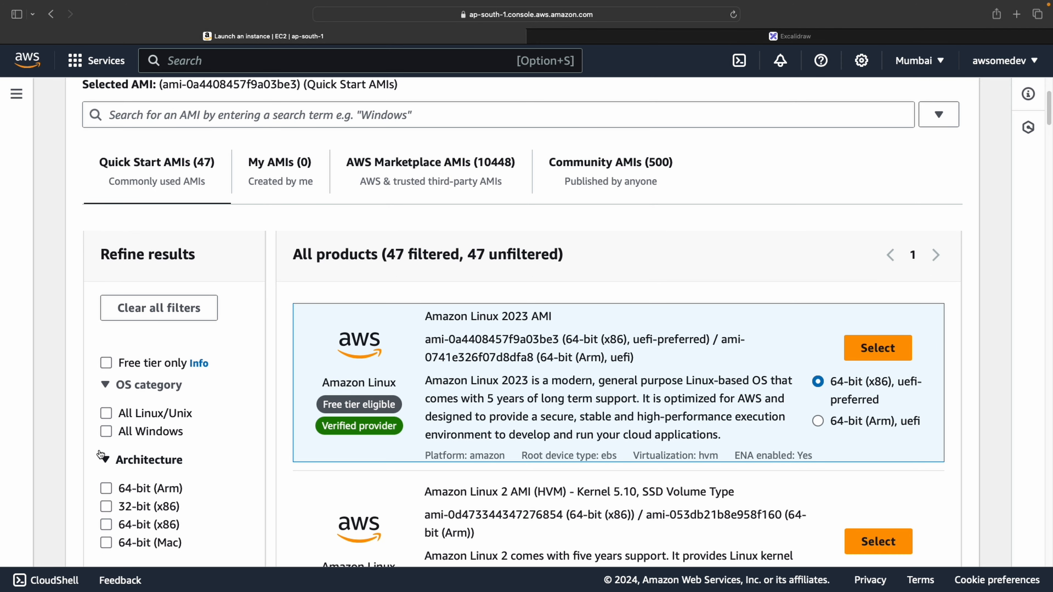
pyautogui.click(106, 414)
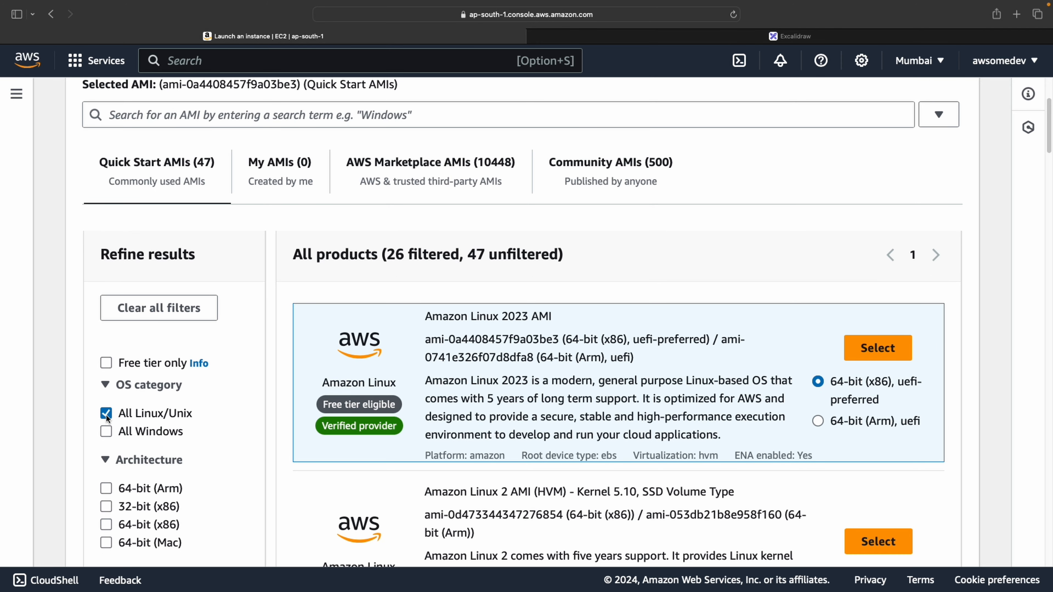
pyautogui.click(106, 432)
pyautogui.scroll(-2, 161, 416)
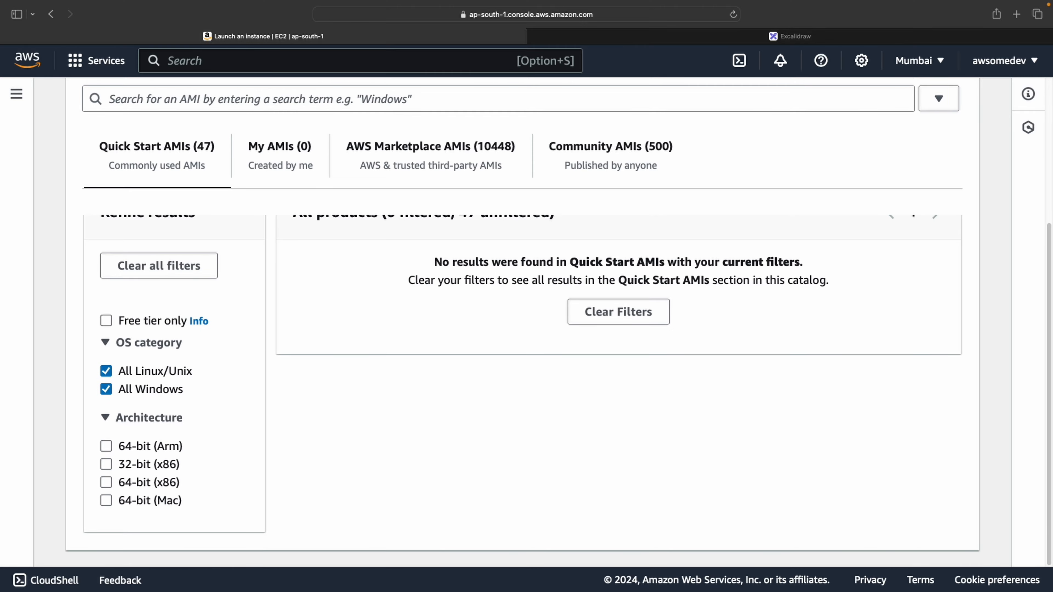
pyautogui.click(108, 389)
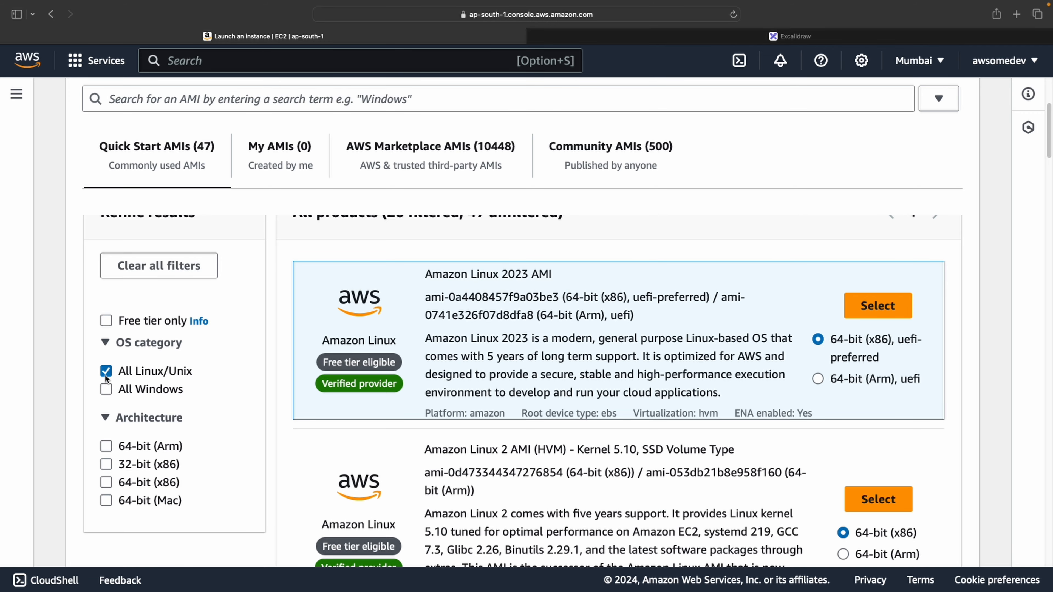
pyautogui.scroll(5, 649, 351)
pyautogui.scroll(-15, 649, 351)
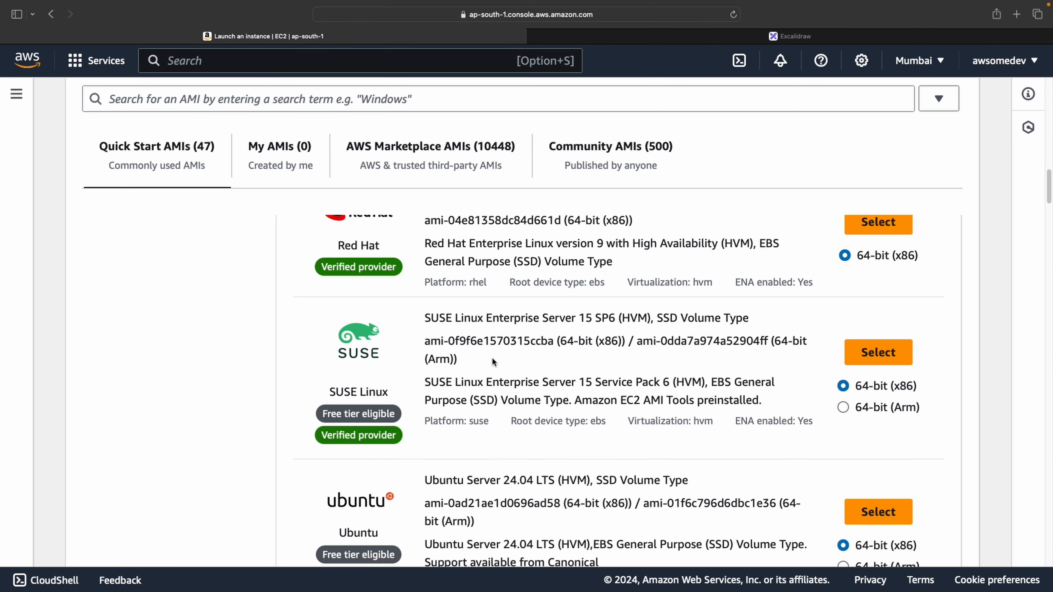
pyautogui.scroll(-3, 539, 398)
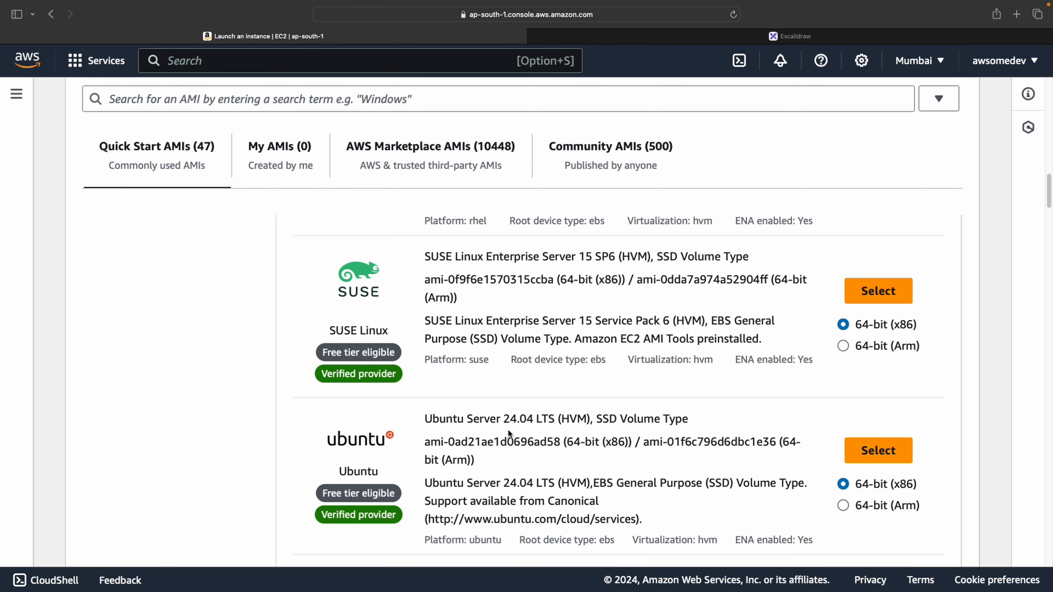
pyautogui.scroll(-5, 507, 429)
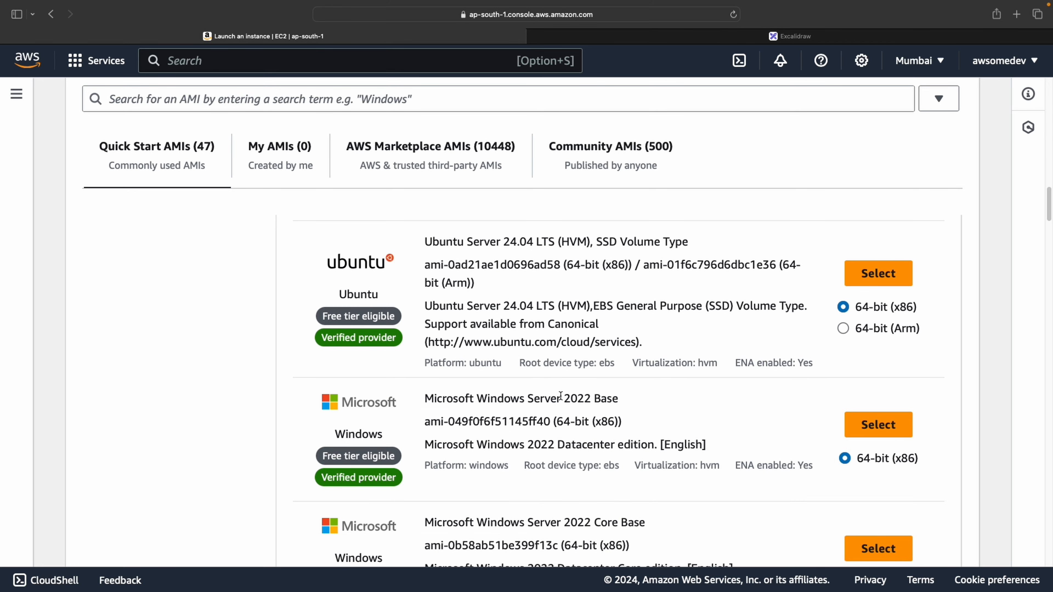
pyautogui.scroll(-5, 560, 396)
pyautogui.scroll(20, 506, 403)
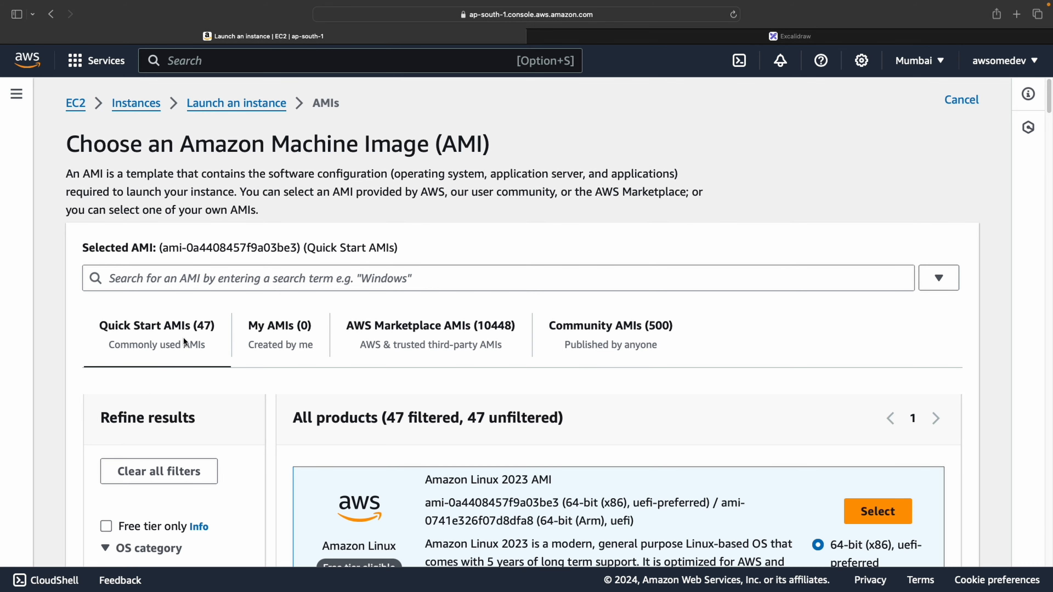
# Filter the AWS Marketplace AMIs to the DevOps category and browse the results
pyautogui.click(434, 335)
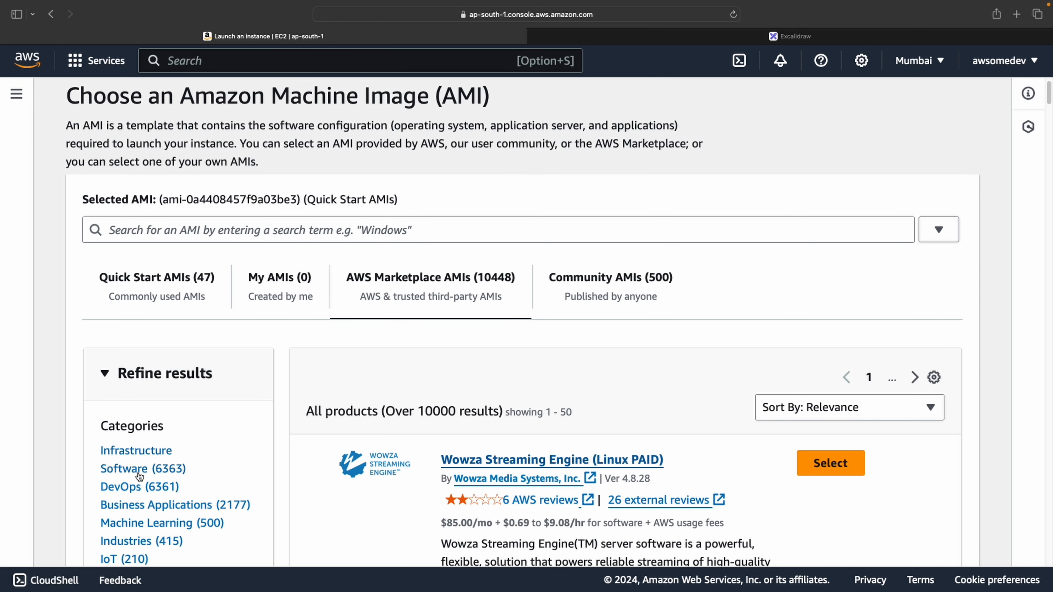
pyautogui.scroll(-1, 202, 467)
pyautogui.click(138, 485)
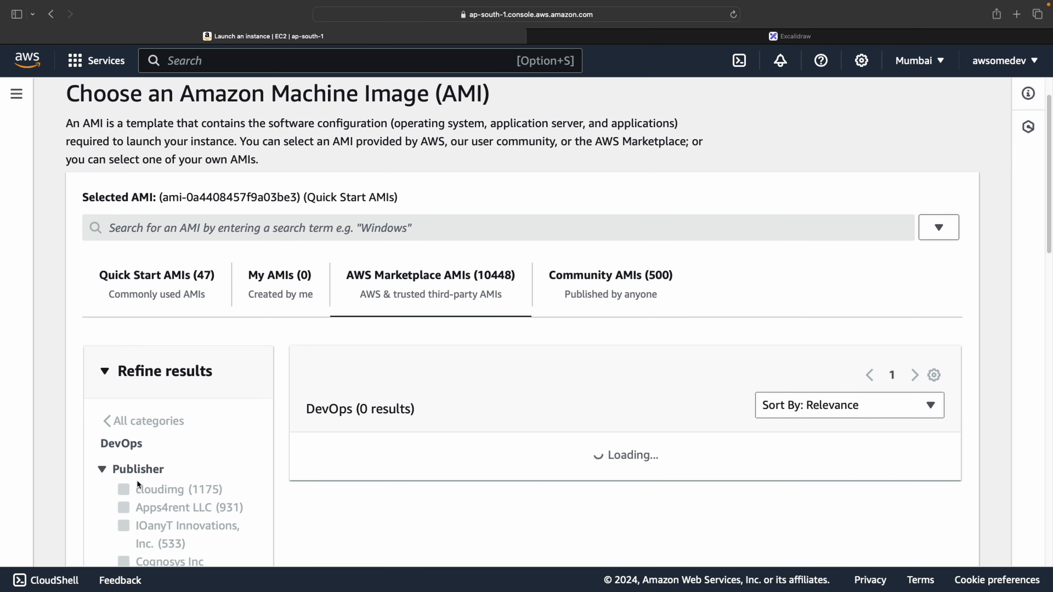
pyautogui.scroll(-1, 620, 376)
pyautogui.scroll(-10, 539, 380)
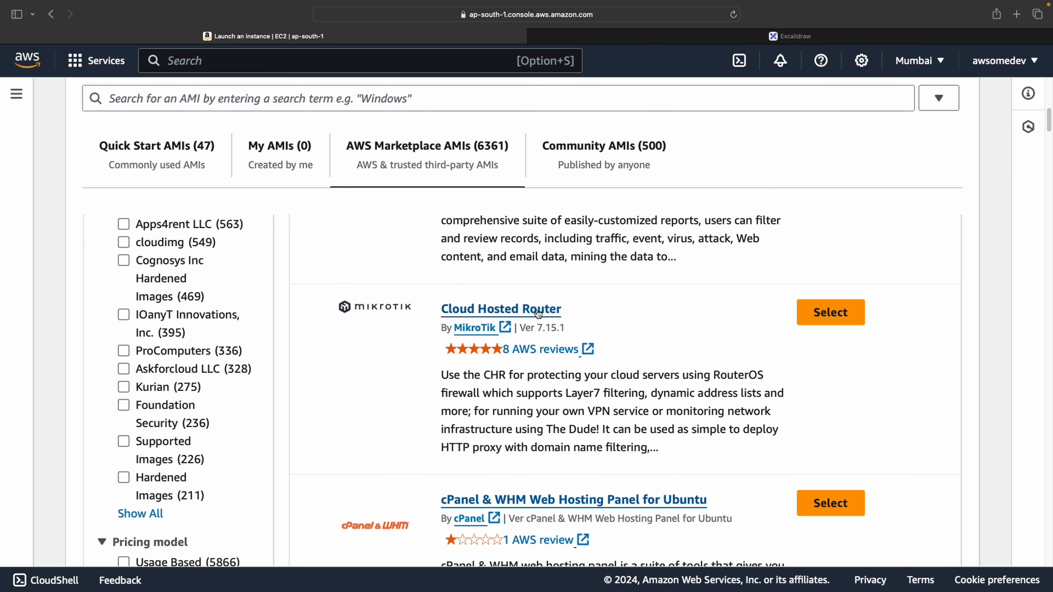
pyautogui.scroll(-2, 610, 319)
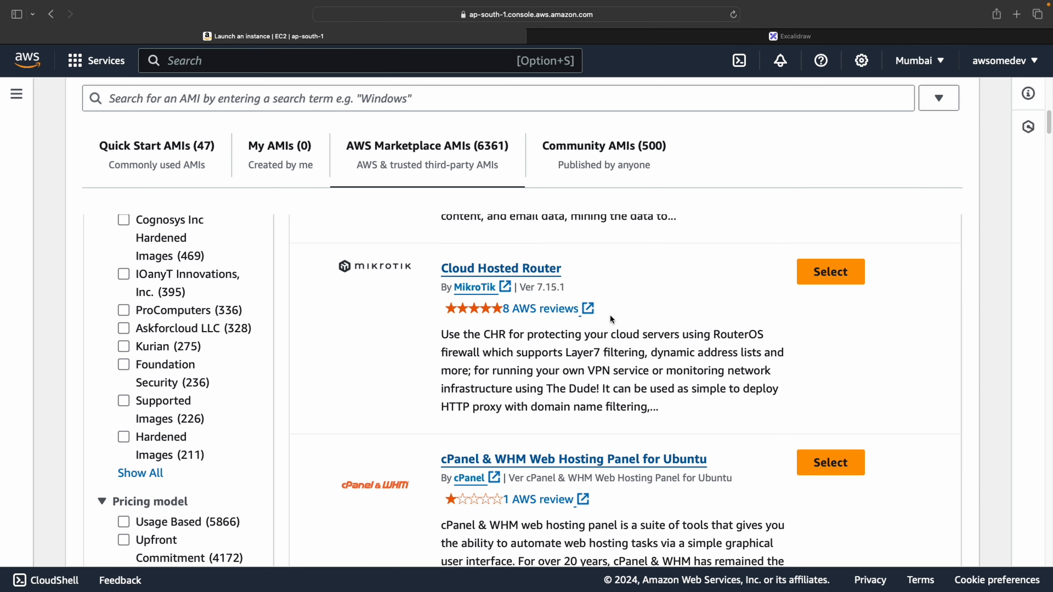
pyautogui.scroll(-10, 610, 319)
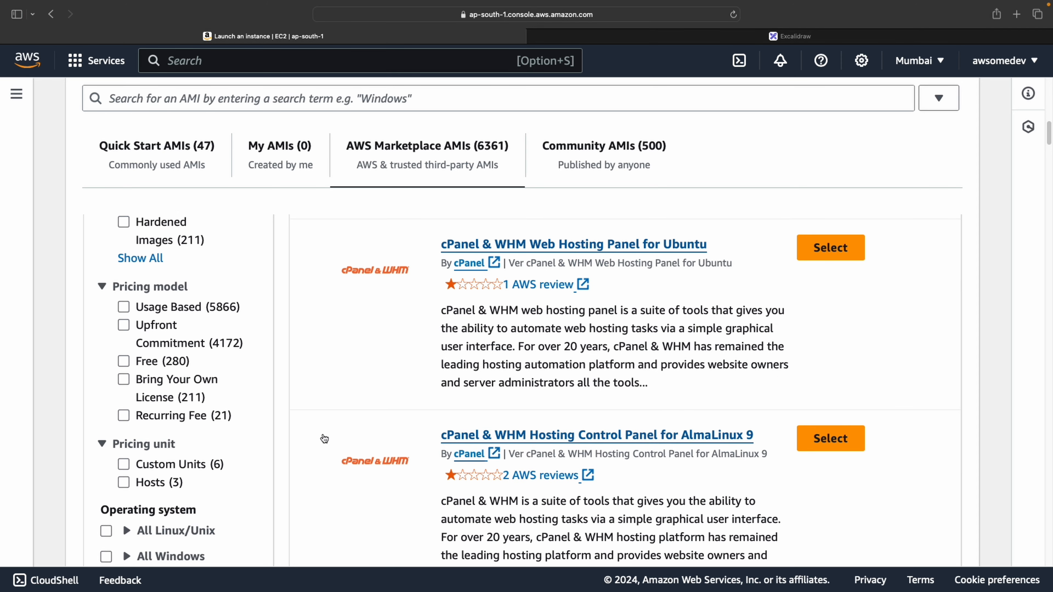
pyautogui.scroll(15, 152, 411)
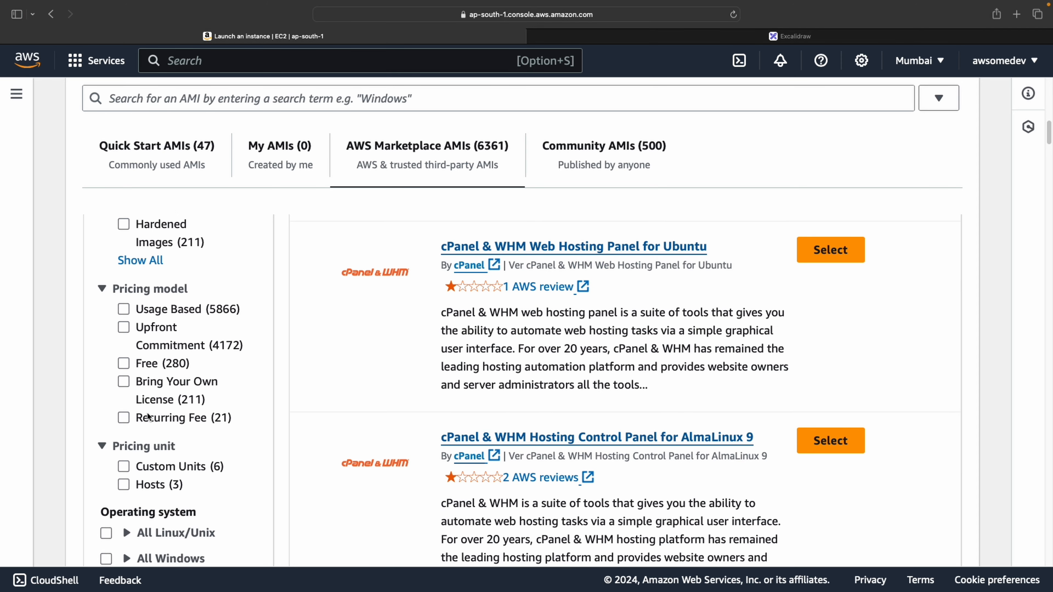
pyautogui.scroll(-15, 155, 409)
pyautogui.scroll(15, 284, 307)
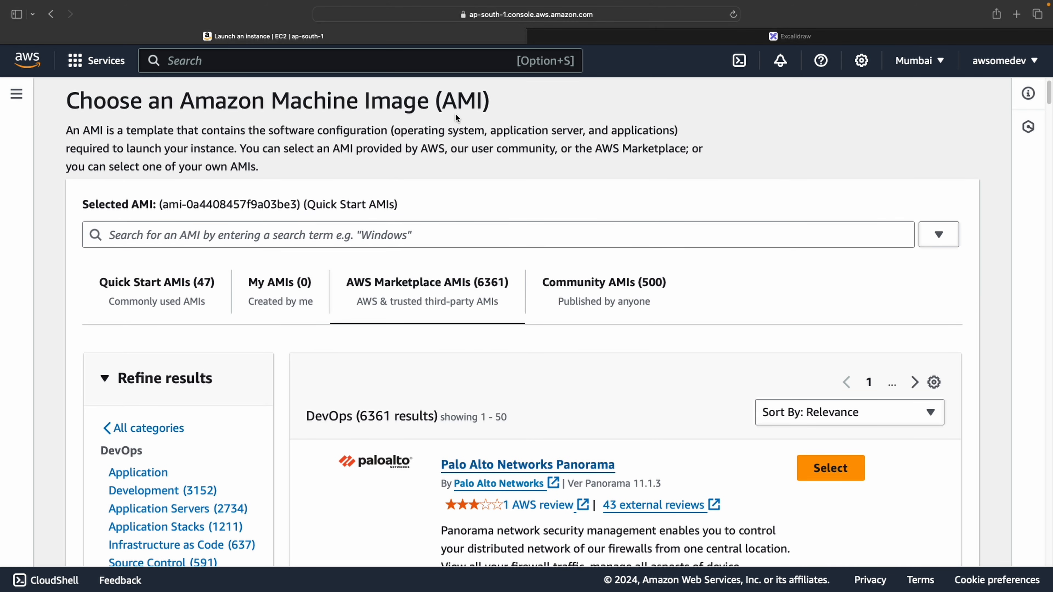
pyautogui.moveTo(83, 133); pyautogui.dragTo(389, 134)
pyautogui.click(201, 135)
pyautogui.click(389, 134)
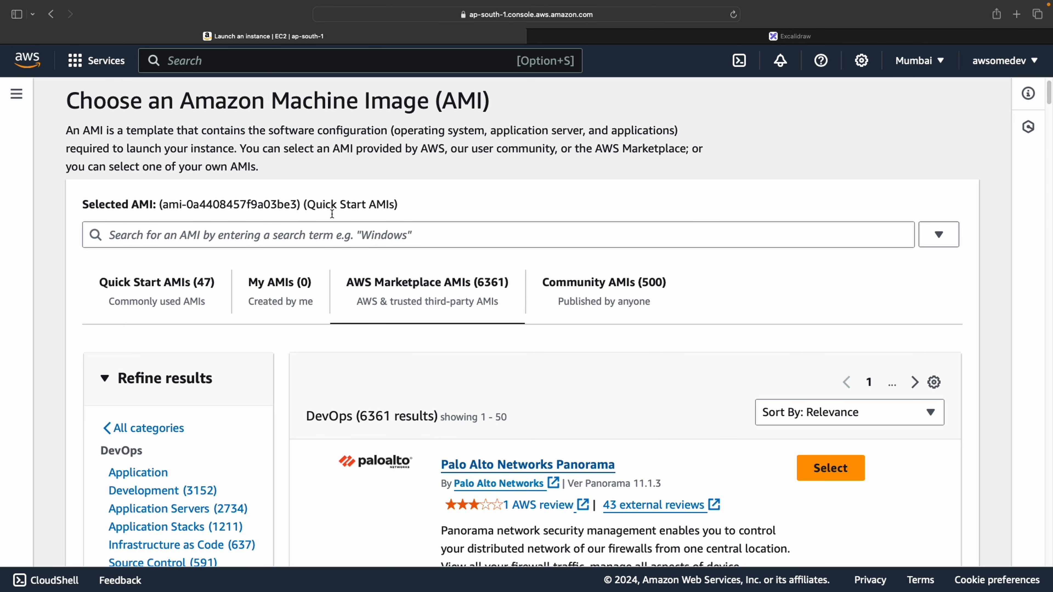
# Select Amazon Linux 2023 AMI from the Quick Start AMIs list
pyautogui.click(200, 282)
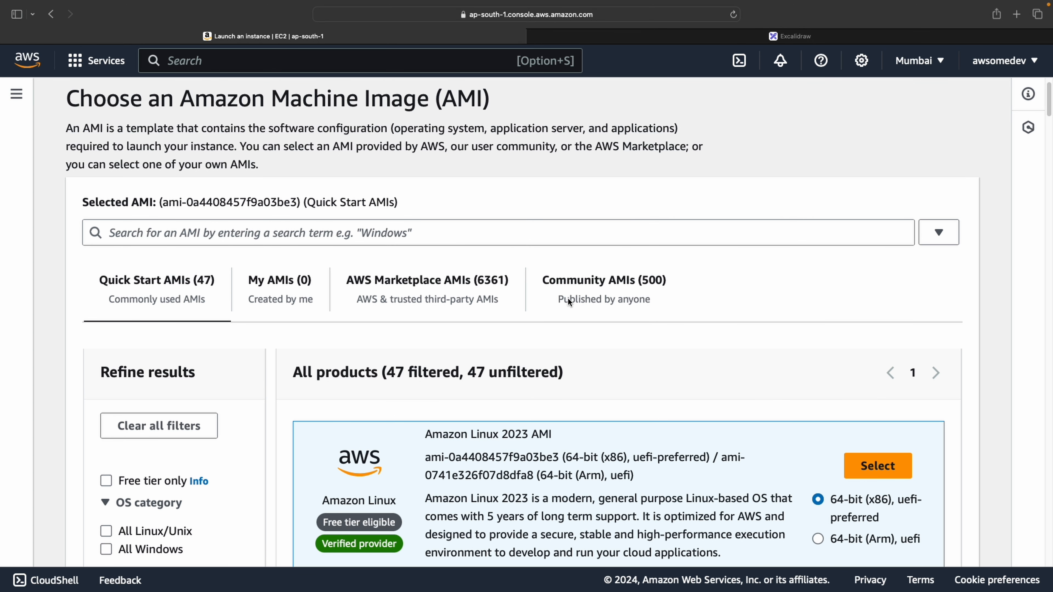
pyautogui.scroll(2, 568, 297)
pyautogui.scroll(-5, 571, 300)
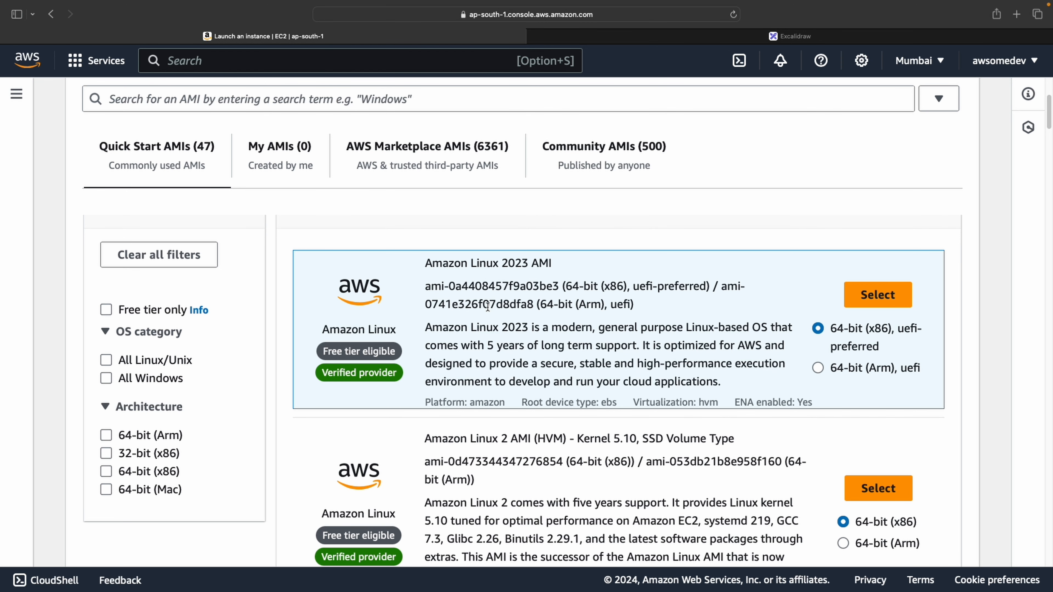
pyautogui.moveTo(426, 263); pyautogui.dragTo(572, 271)
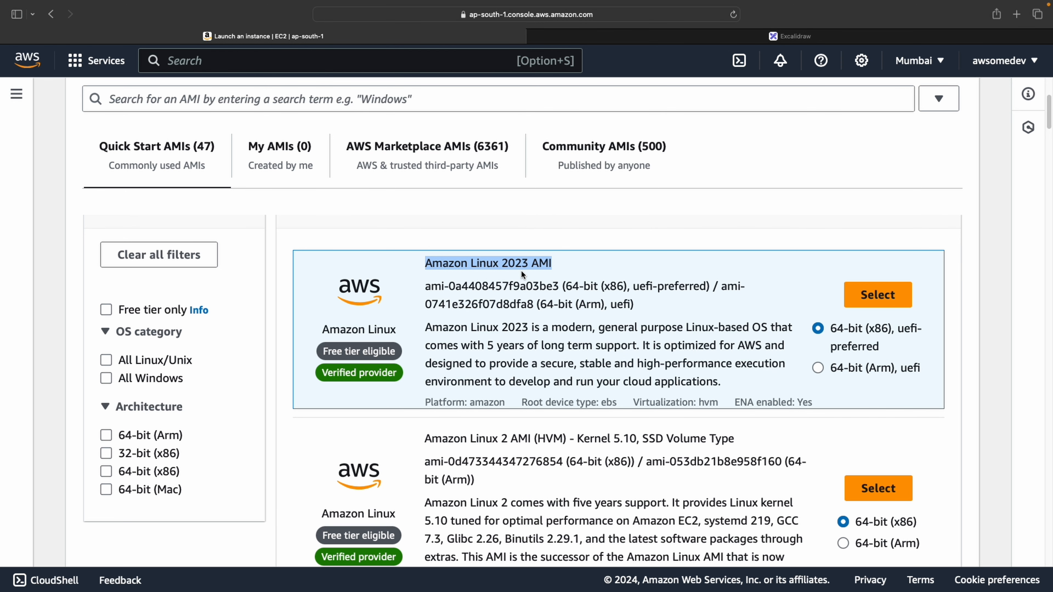
pyautogui.click(878, 294)
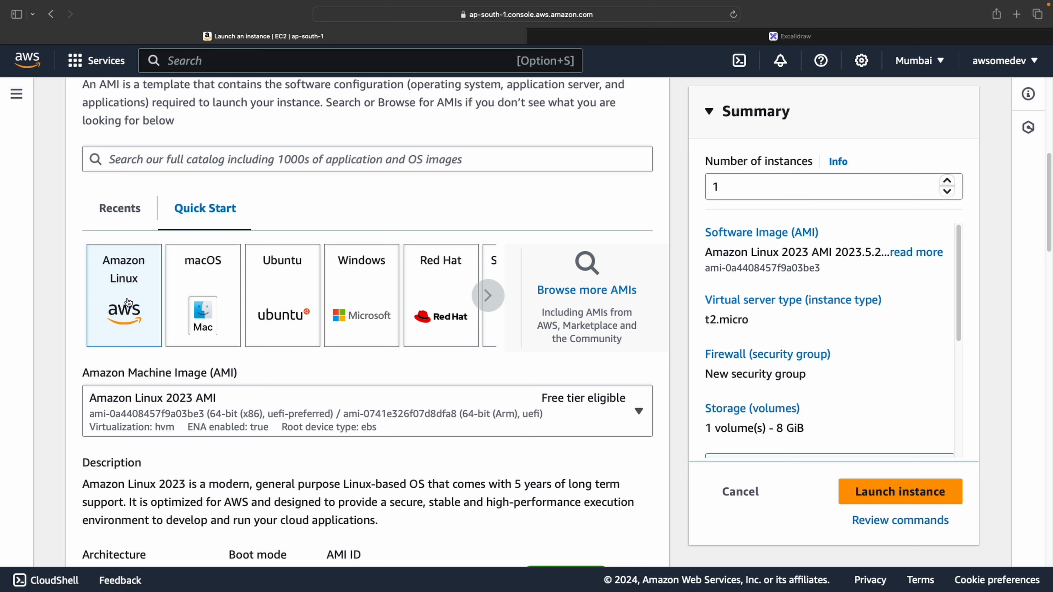
# Try the macOS, Ubuntu and Windows tiles, cancel Windows, and return to Amazon Linux
pyautogui.click(190, 279)
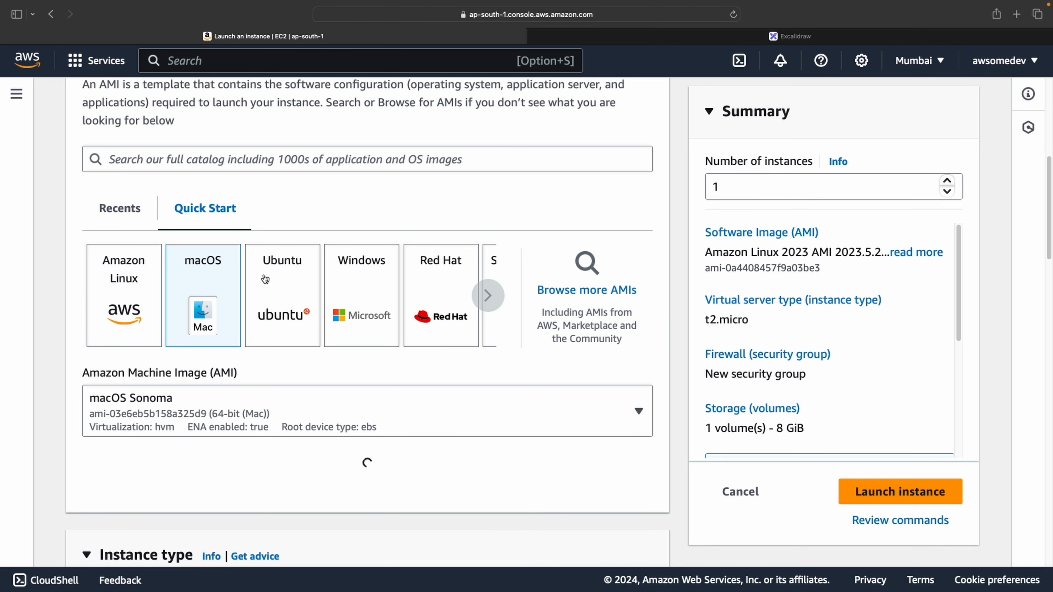
pyautogui.click(282, 278)
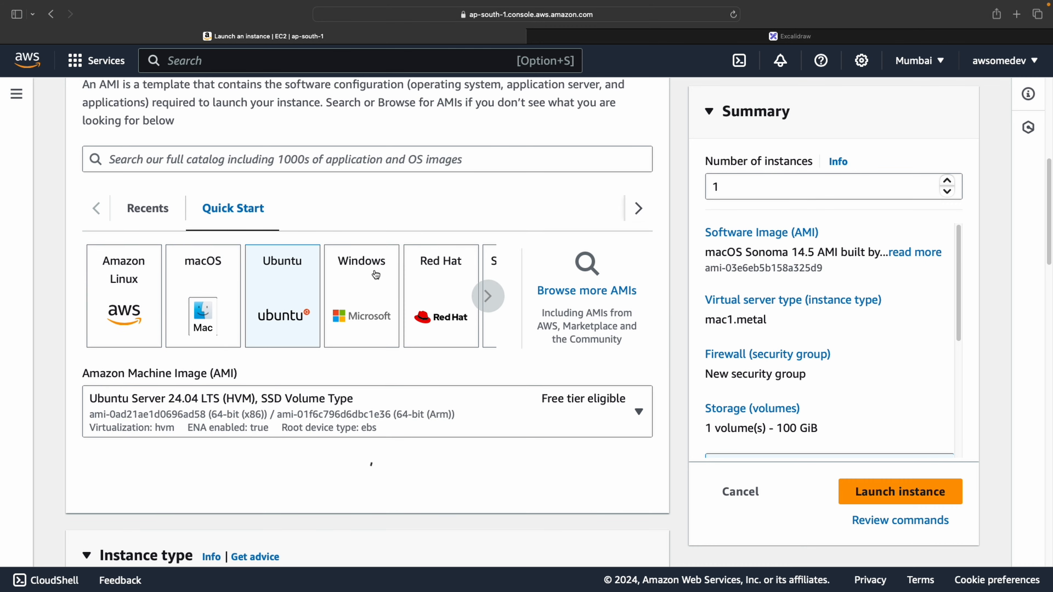
pyautogui.click(376, 275)
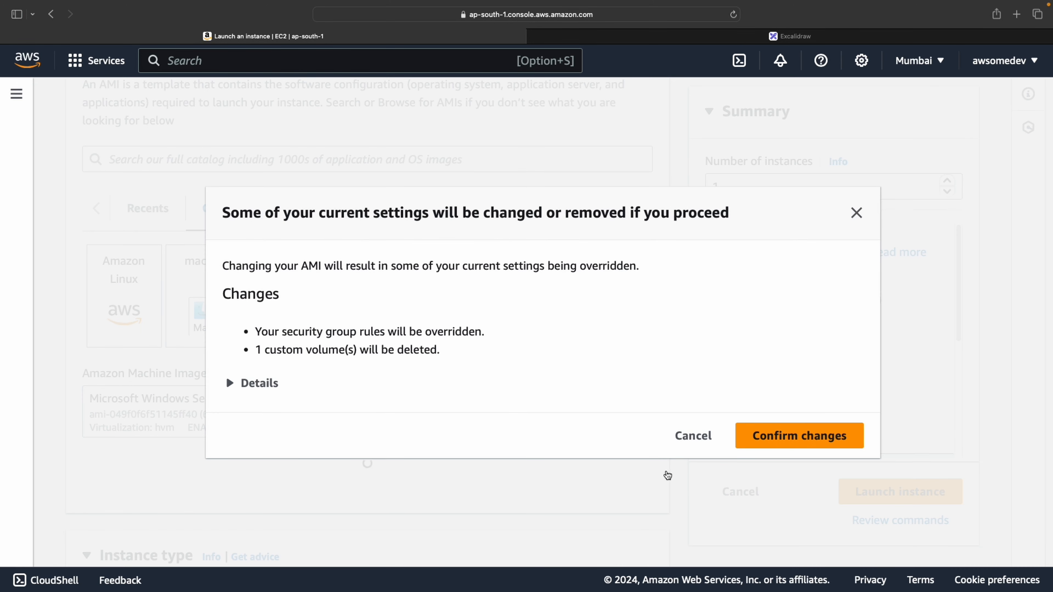
pyautogui.click(679, 447)
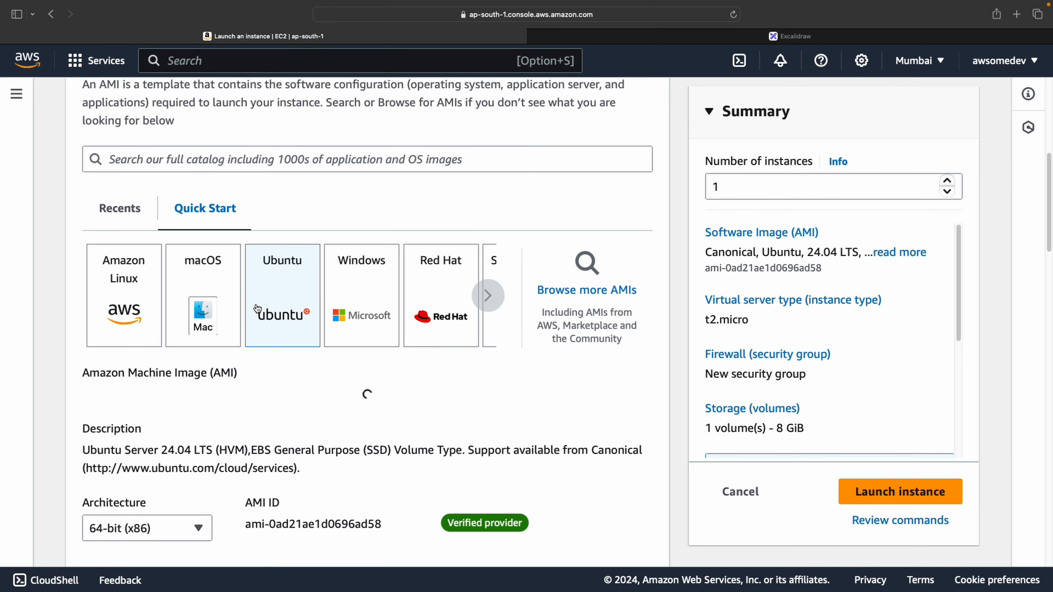
pyautogui.click(107, 291)
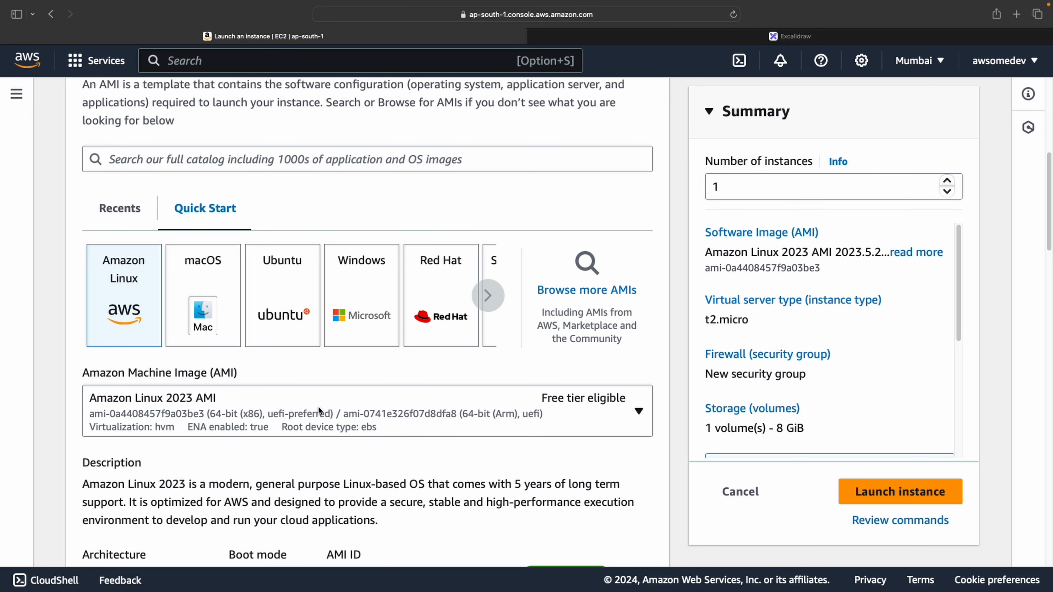
pyautogui.scroll(-1, 443, 379)
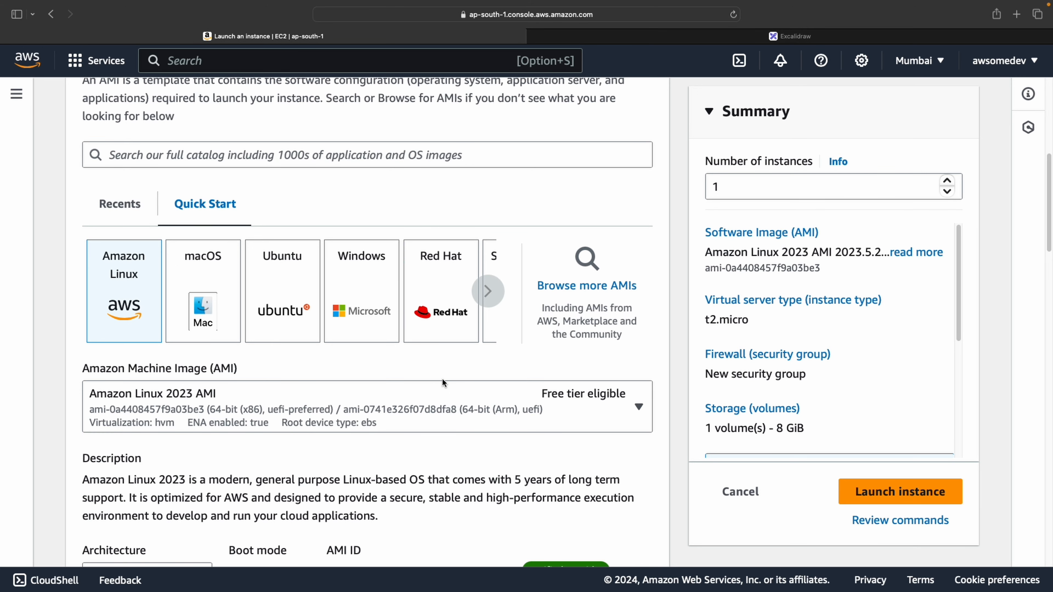
pyautogui.moveTo(83, 368); pyautogui.dragTo(189, 368)
pyautogui.scroll(-5, 351, 388)
pyautogui.scroll(-5, 353, 387)
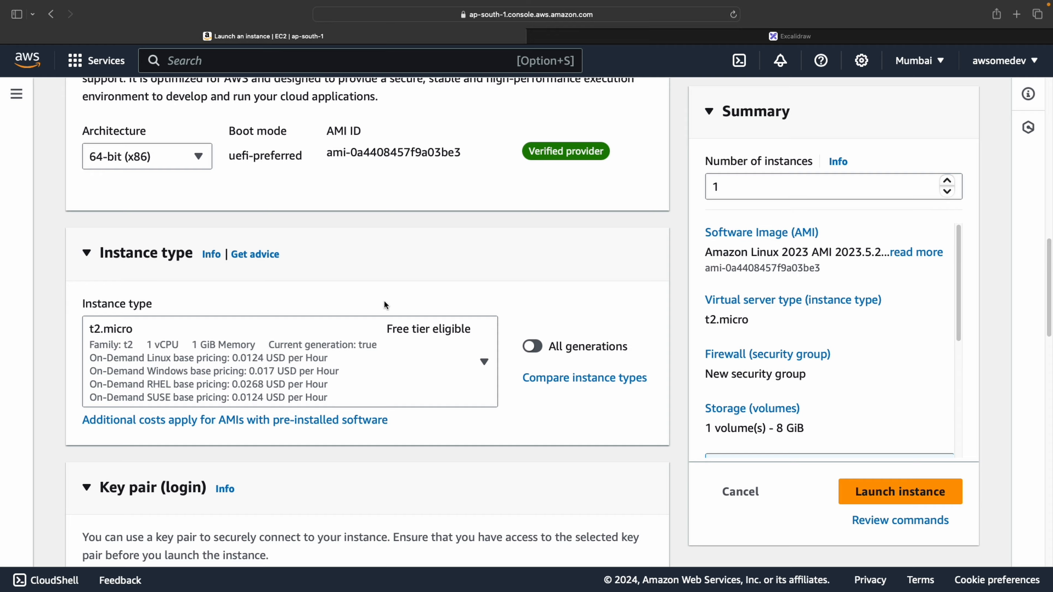
pyautogui.click(442, 386)
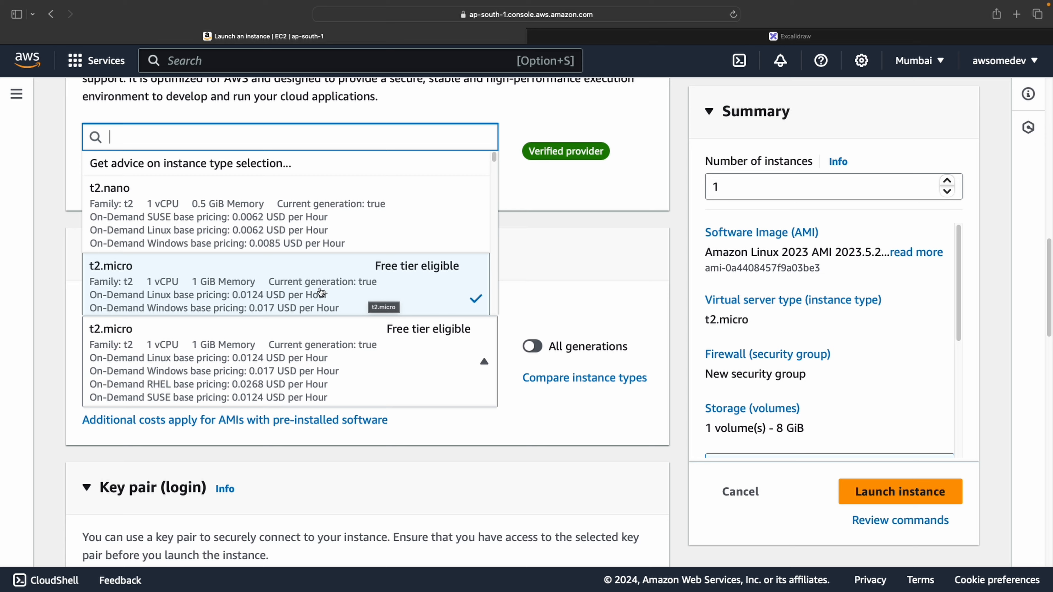
pyautogui.scroll(-5, 321, 293)
pyautogui.scroll(-10, 321, 292)
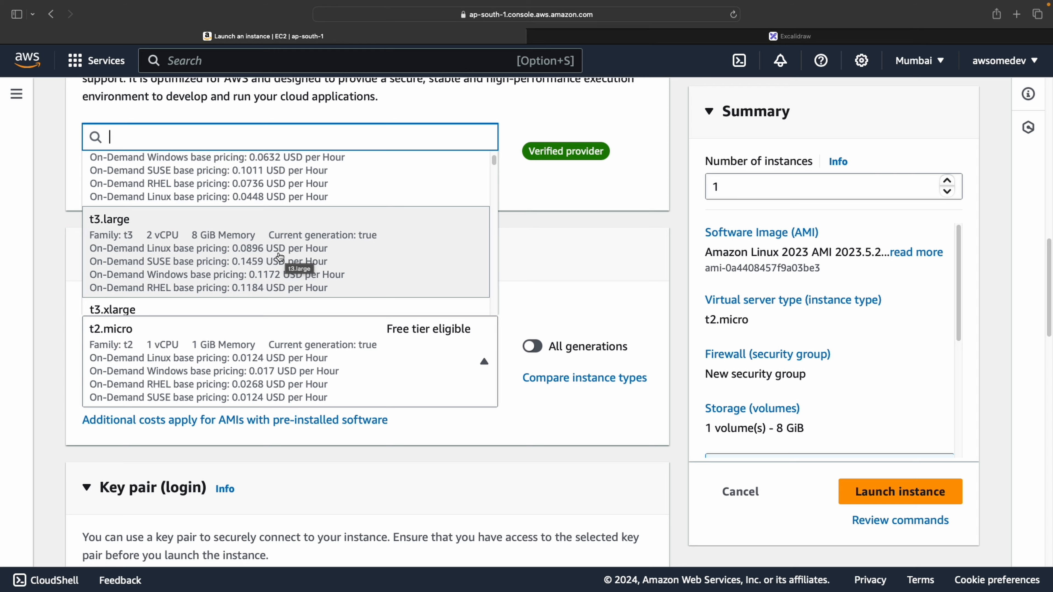
pyautogui.scroll(-15, 286, 265)
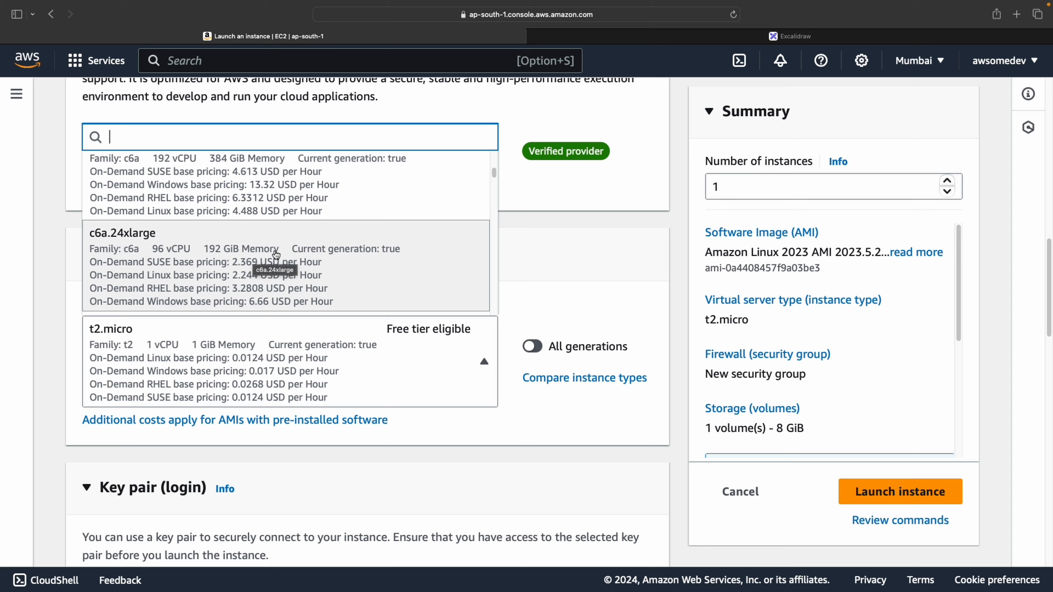
pyautogui.scroll(-5, 332, 251)
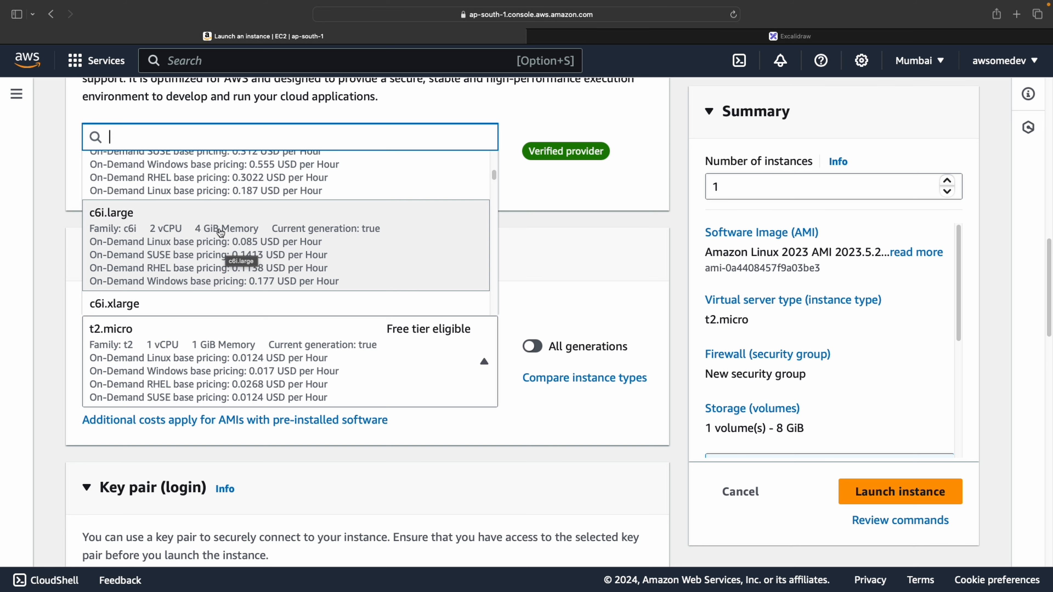
pyautogui.scroll(-1, 249, 237)
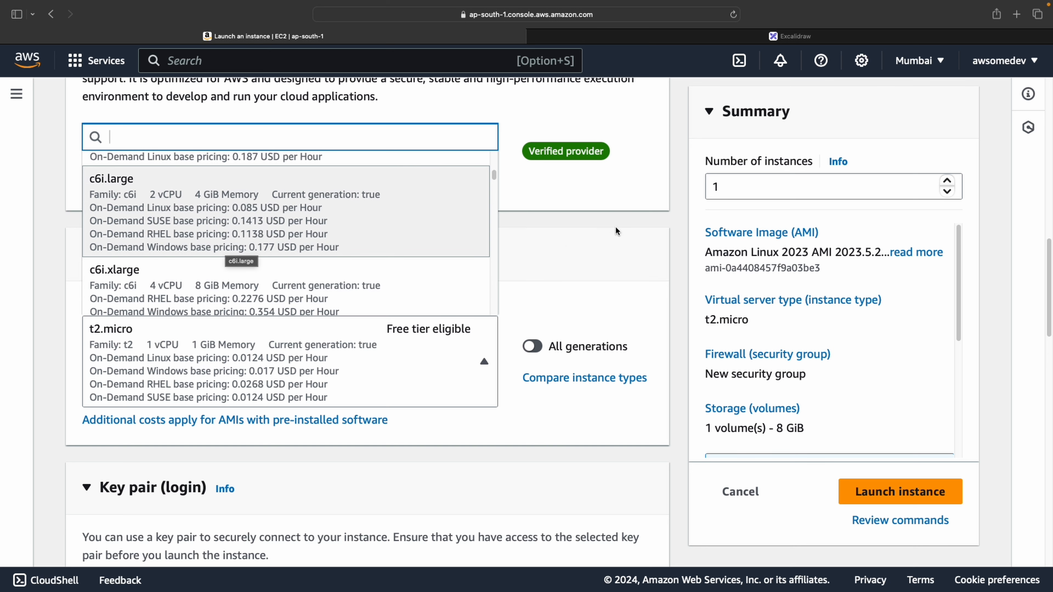
pyautogui.press('Escape')
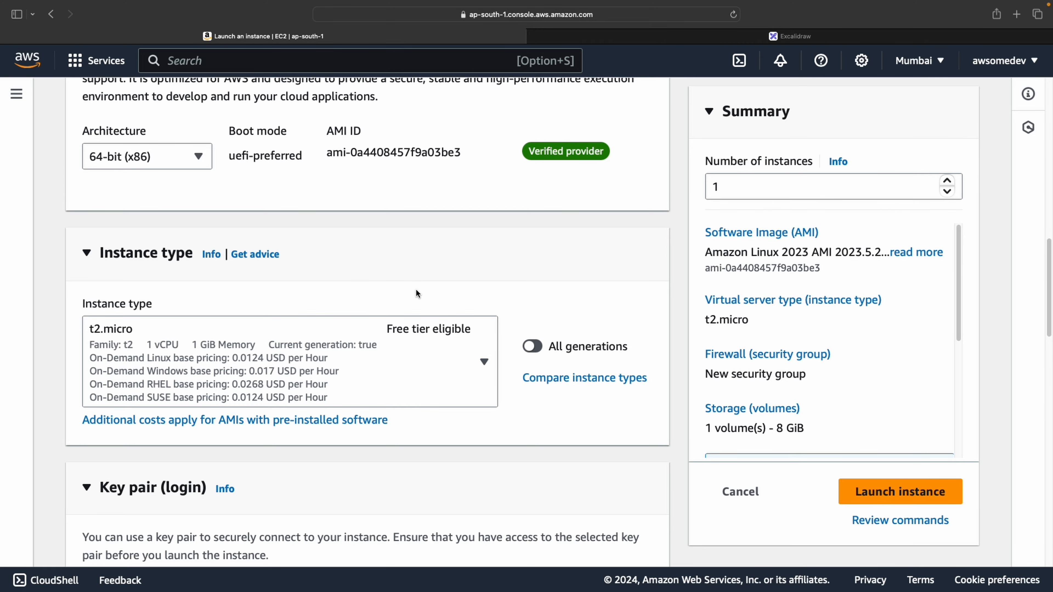
pyautogui.scroll(-1, 385, 294)
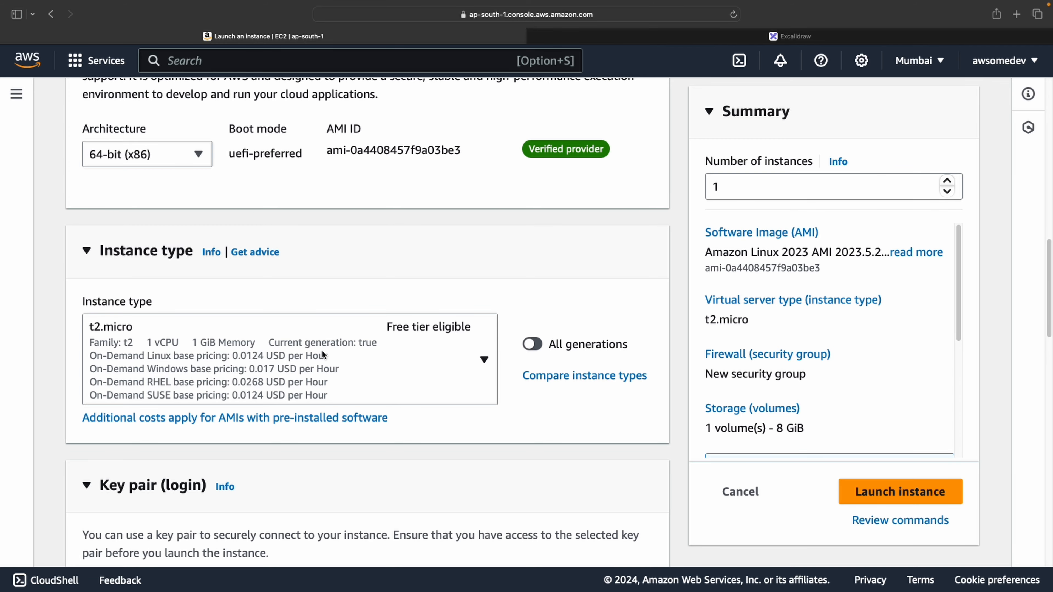
pyautogui.scroll(-1, 537, 283)
pyautogui.scroll(-1, 537, 283)
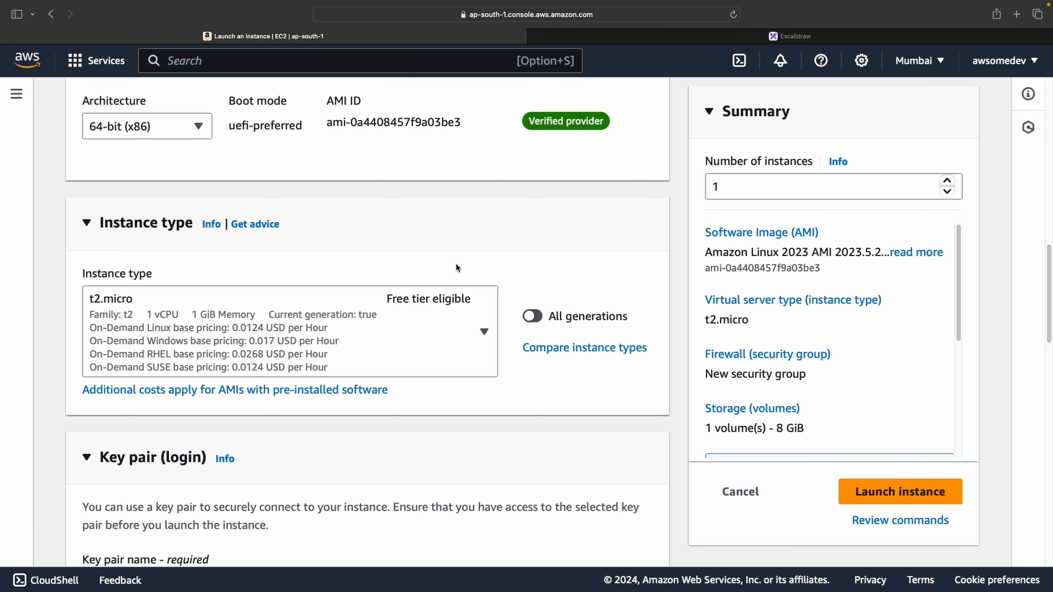
pyautogui.scroll(-8, 545, 252)
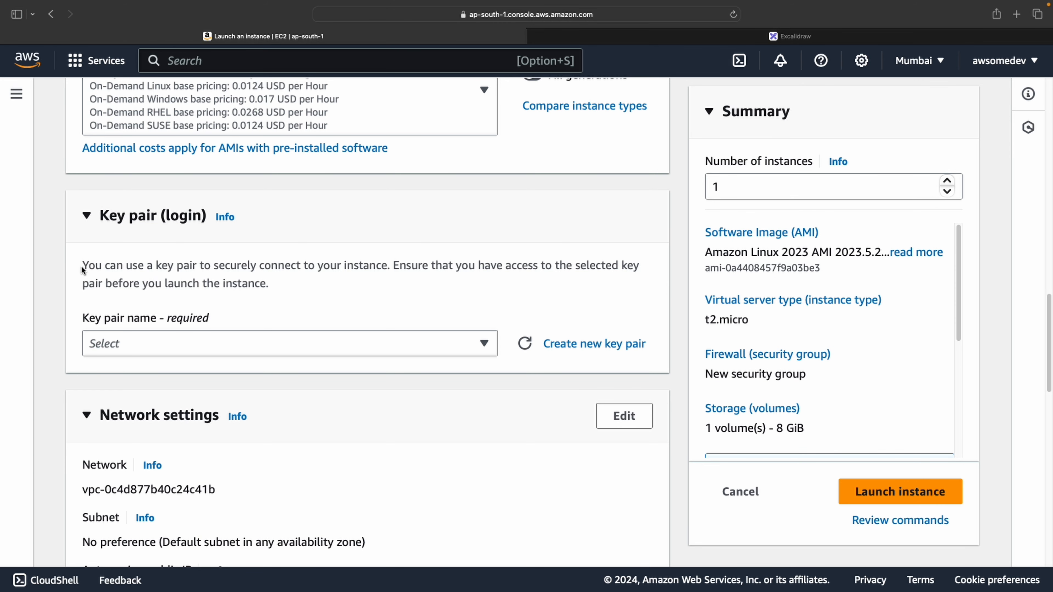
pyautogui.moveTo(83, 266); pyautogui.dragTo(258, 284)
pyautogui.click(257, 285)
# Create an RSA .pem key pair named cloudpremi-ec2 and download its private key
pyautogui.click(618, 345)
pyautogui.click(445, 200)
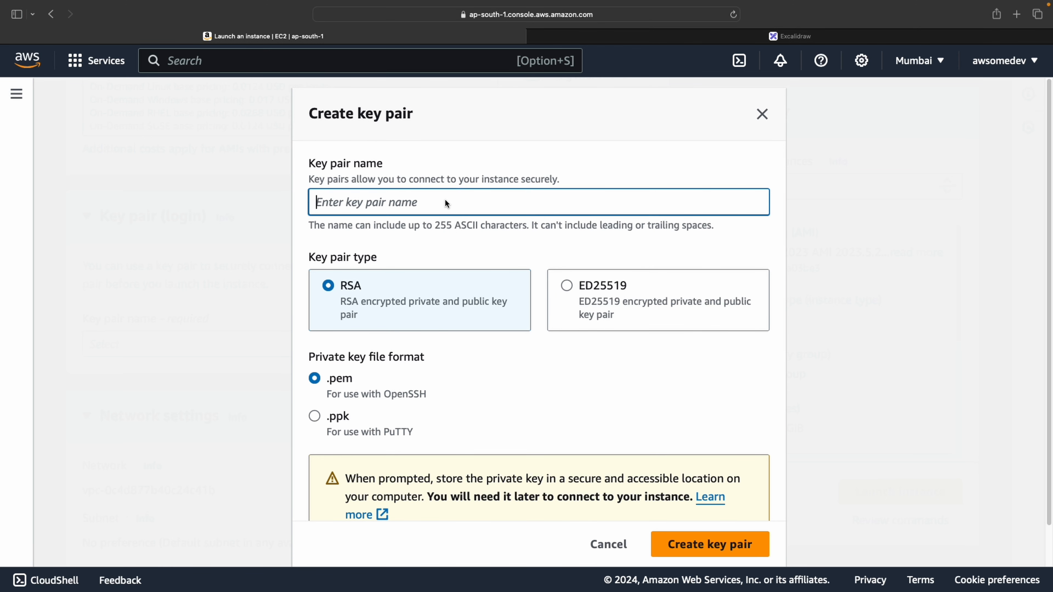
pyautogui.write('cloudpremi-ec2')
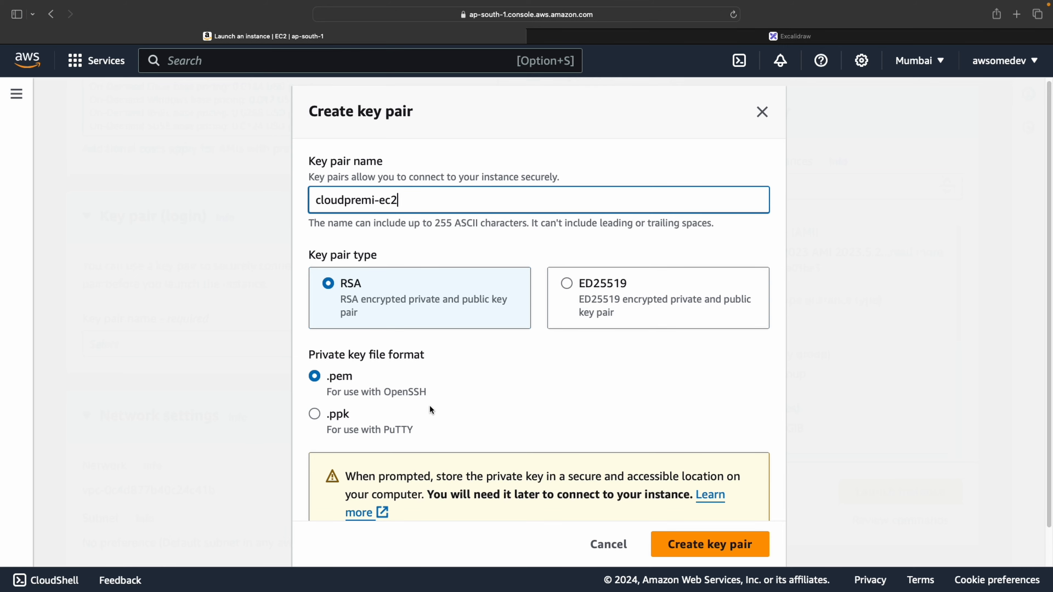
pyautogui.moveTo(388, 394); pyautogui.dragTo(430, 396)
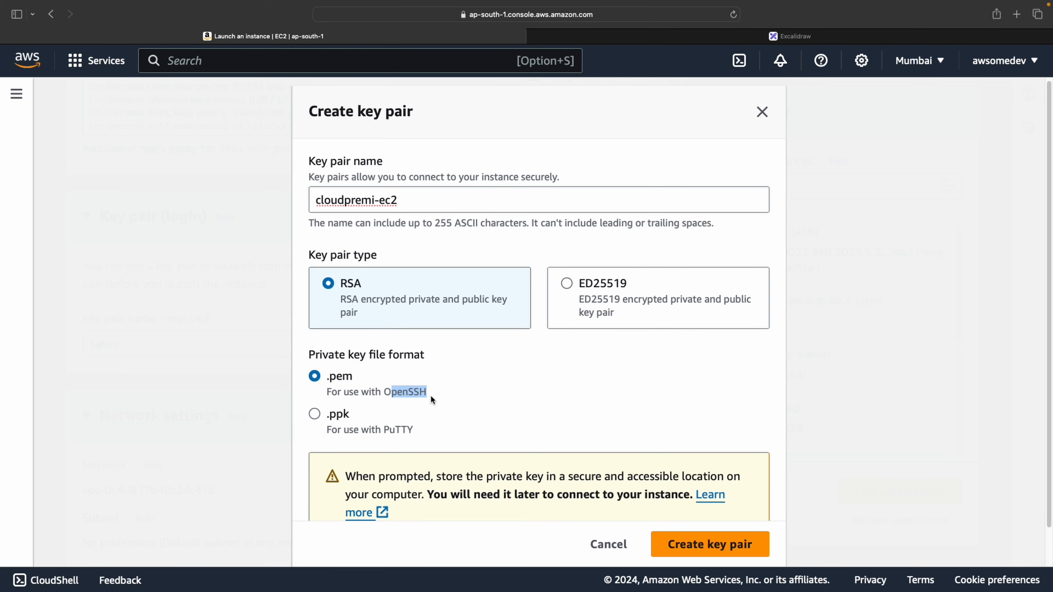
pyautogui.click(430, 396)
pyautogui.scroll(-1, 393, 393)
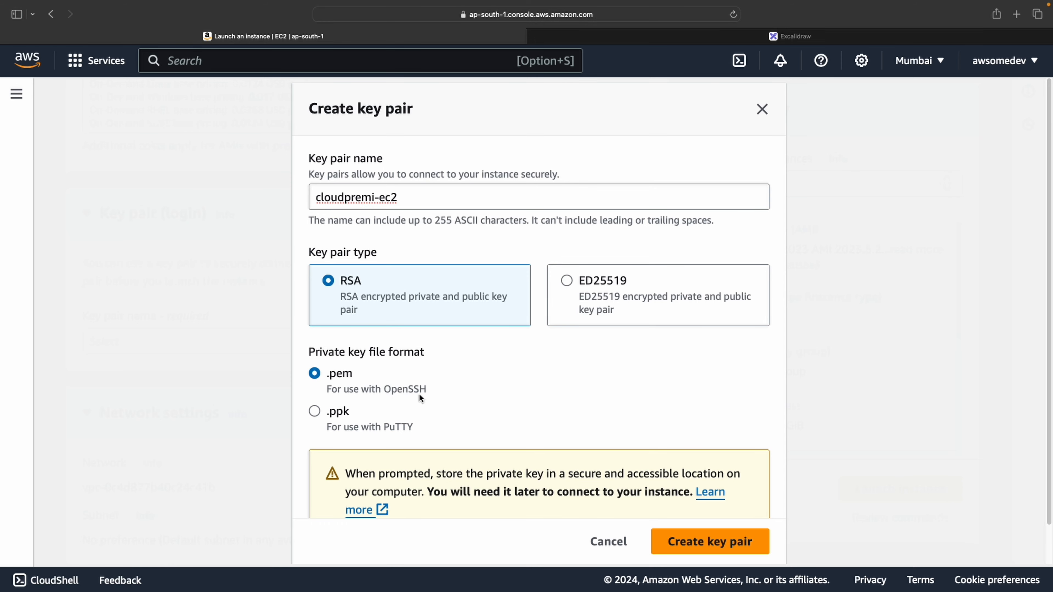
pyautogui.click(694, 547)
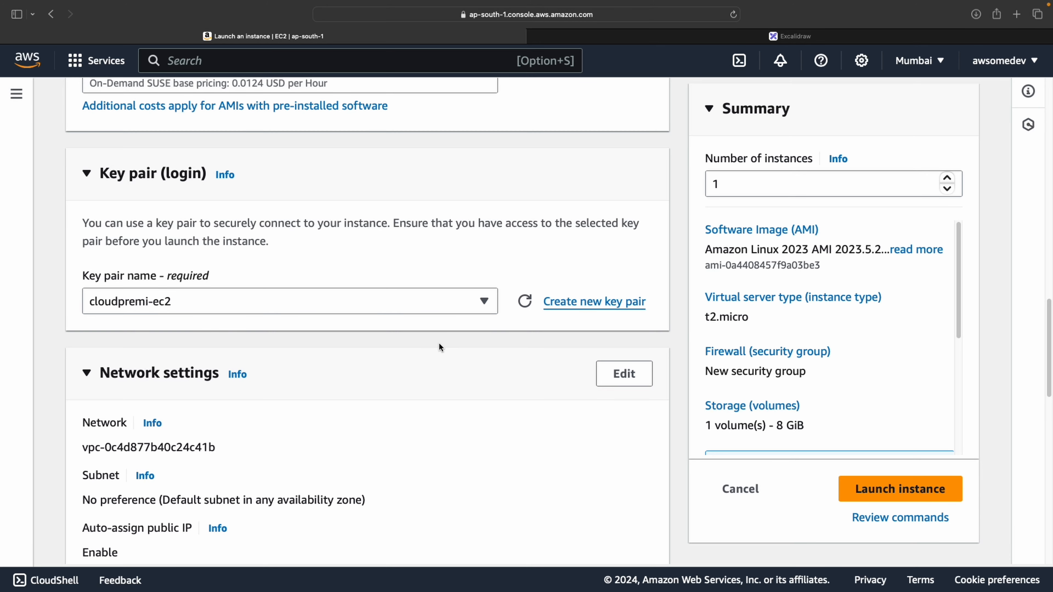
pyautogui.scroll(-2, 440, 347)
pyautogui.scroll(-10, 439, 342)
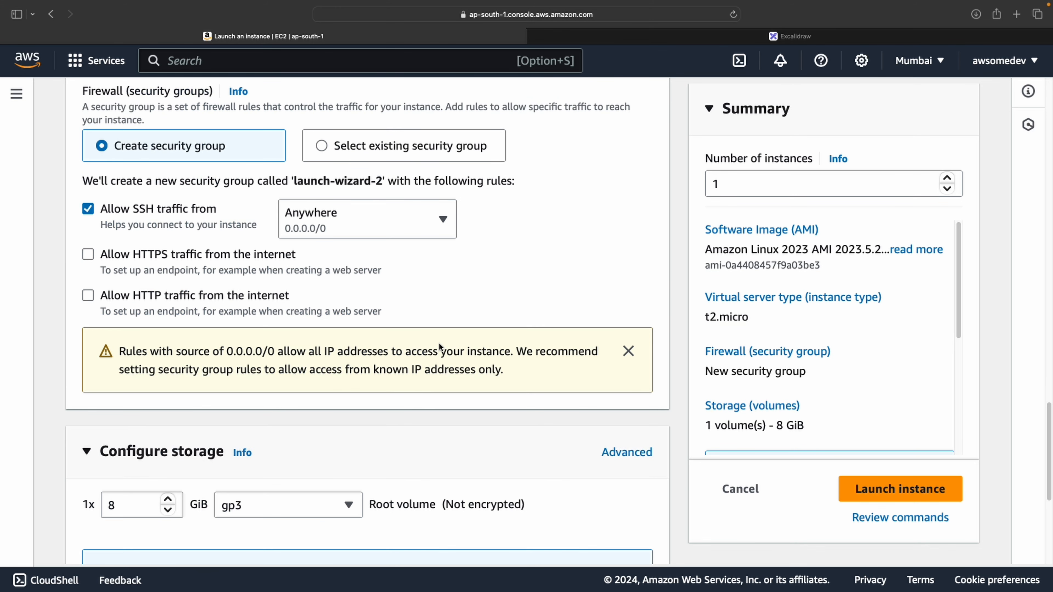
pyautogui.scroll(5, 174, 187)
pyautogui.scroll(1, 204, 214)
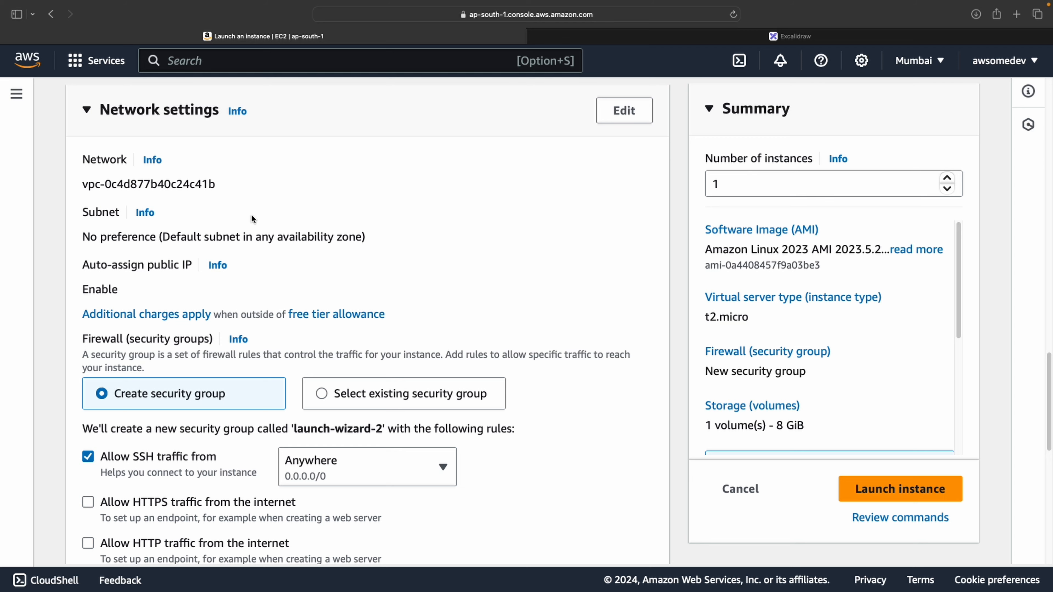
# Put the instance in the cloudpremi VPC on subnet public-subnet-01
pyautogui.click(624, 111)
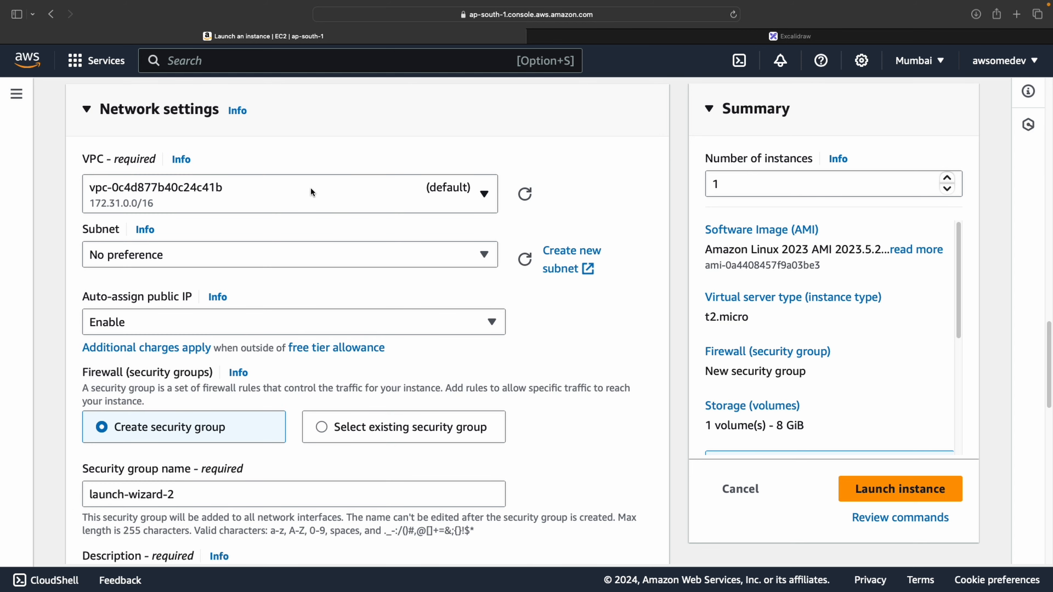
pyautogui.click(343, 196)
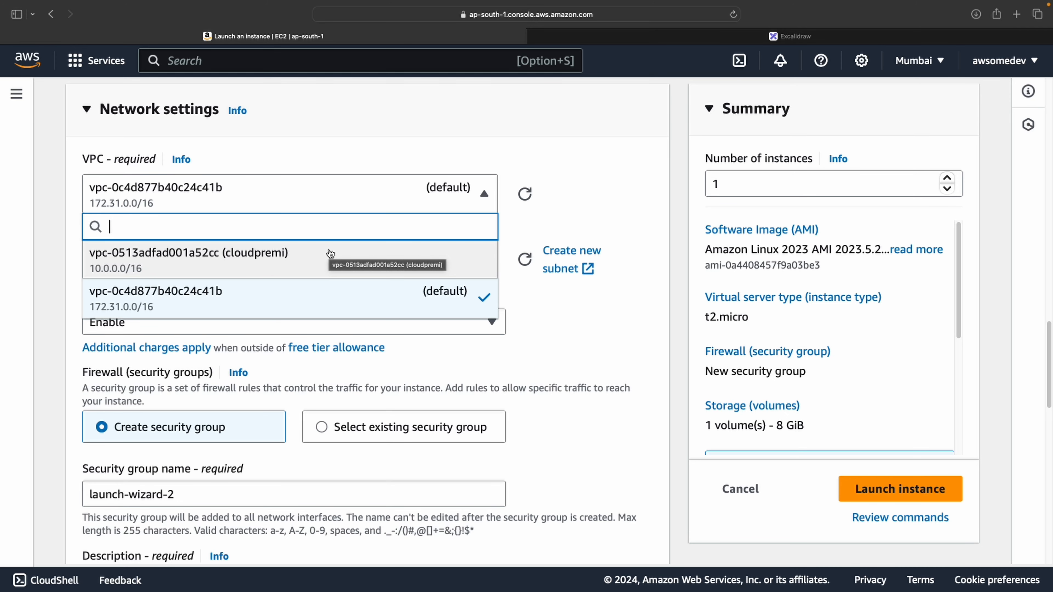
pyautogui.click(330, 254)
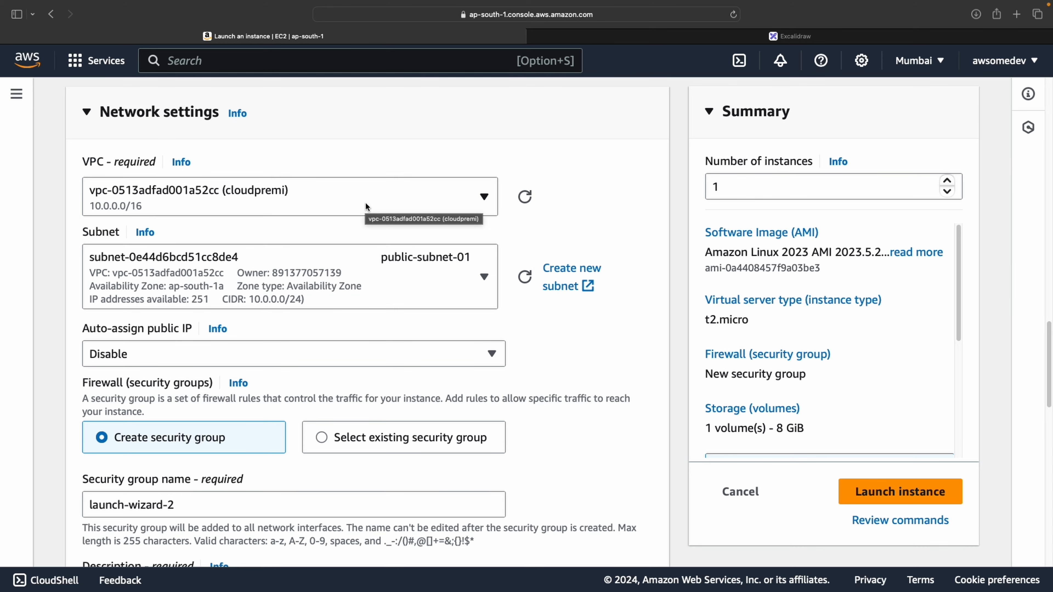
pyautogui.click(446, 275)
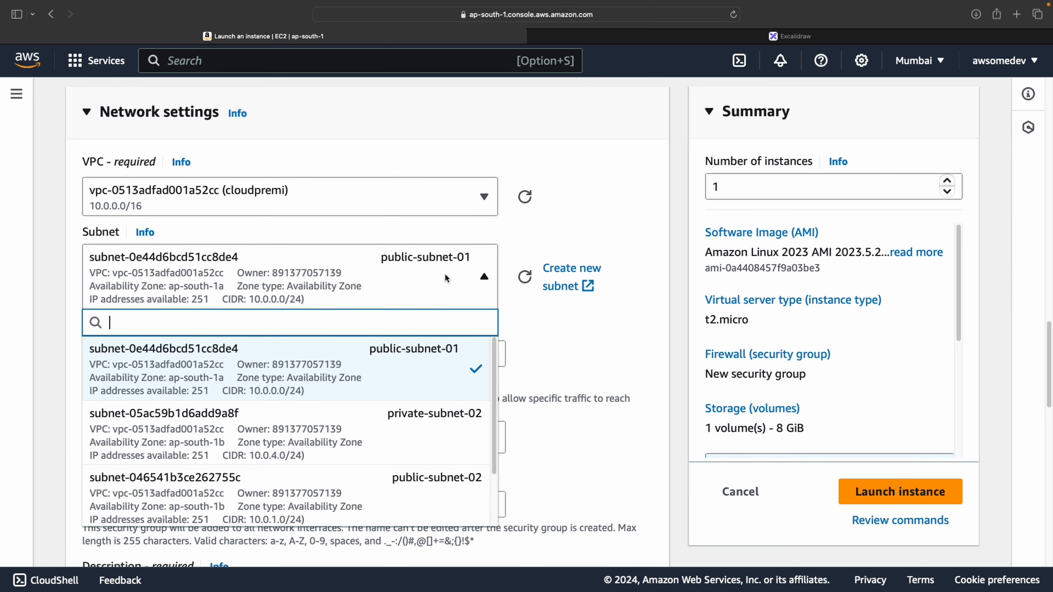
pyautogui.click(445, 277)
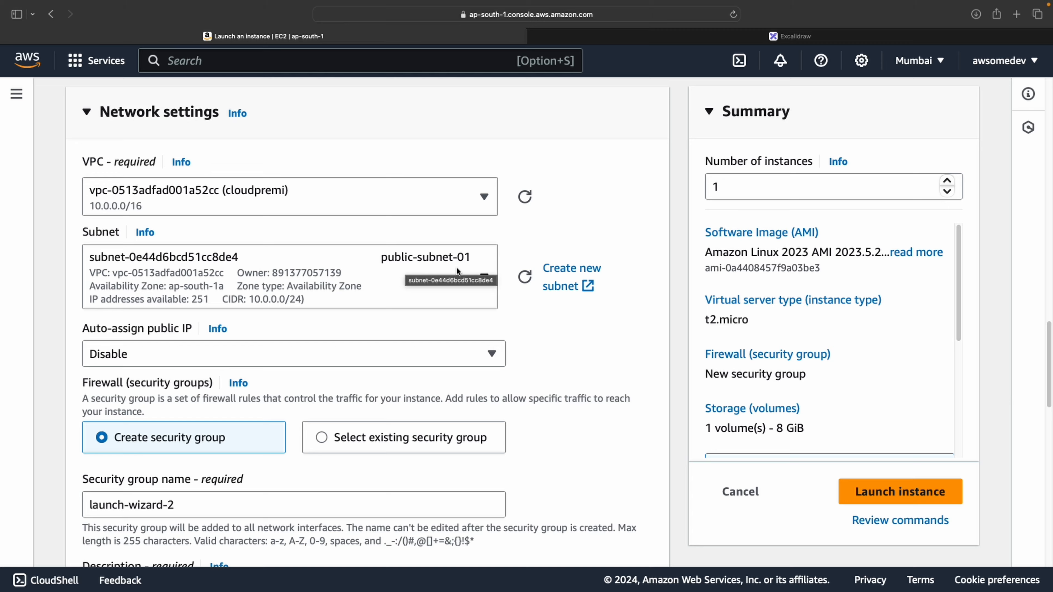
# Set Auto-assign public IP to Enable
pyautogui.click(310, 353)
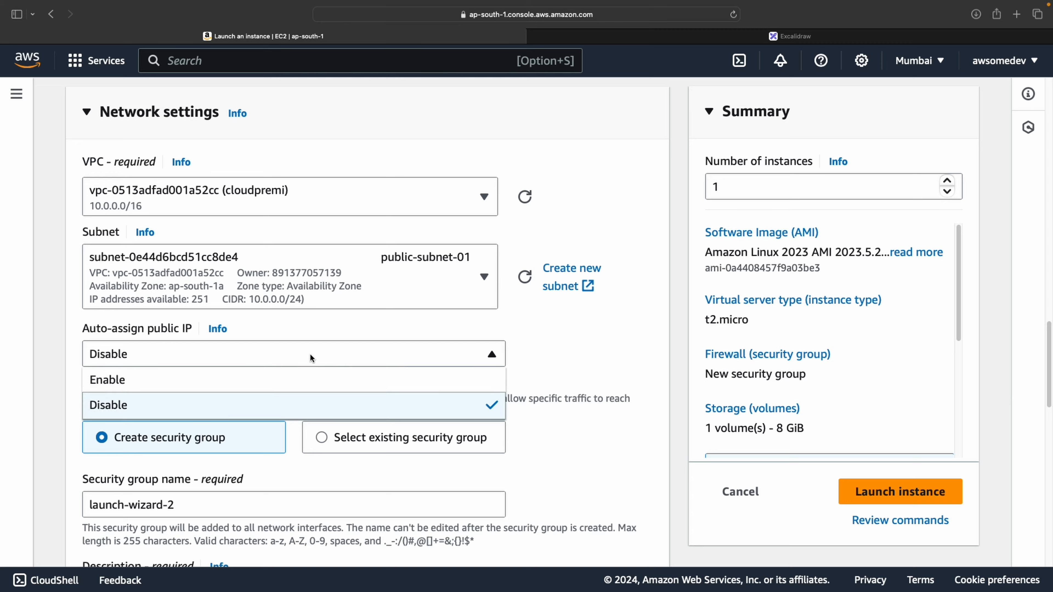
pyautogui.click(296, 387)
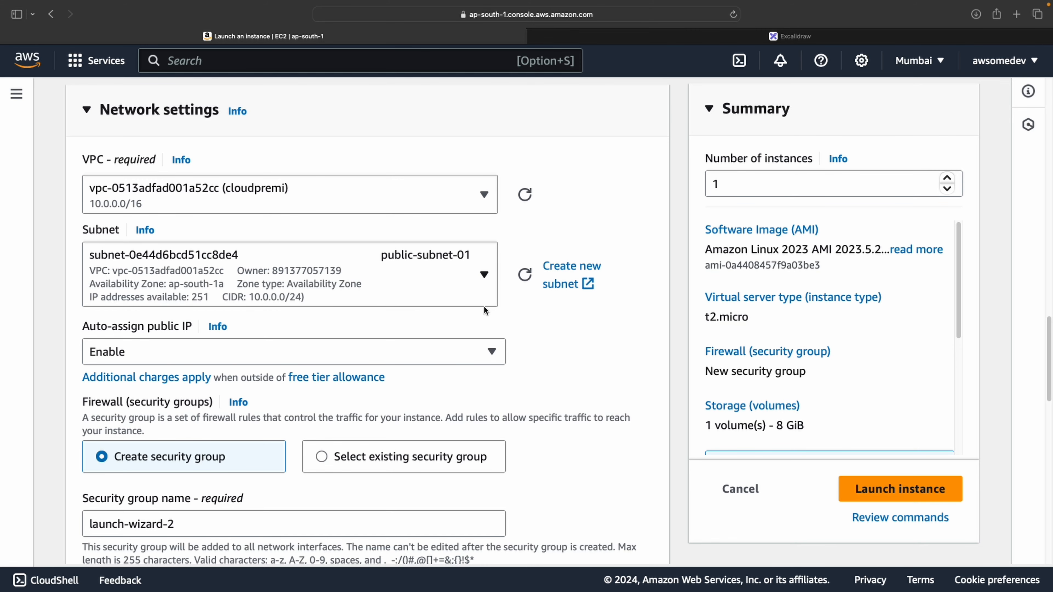
pyautogui.click(227, 348)
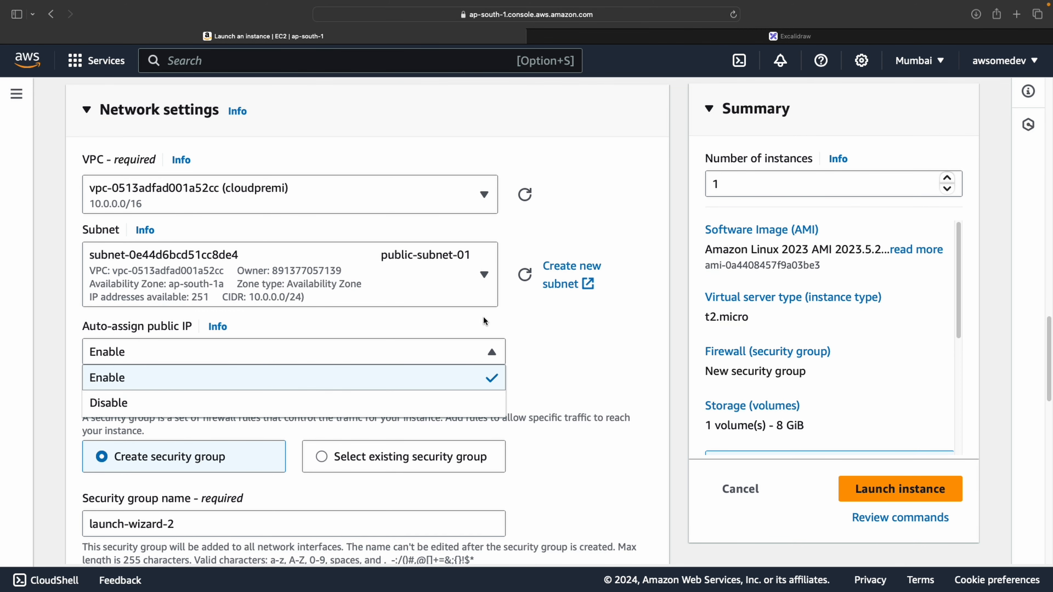
pyautogui.click(499, 317)
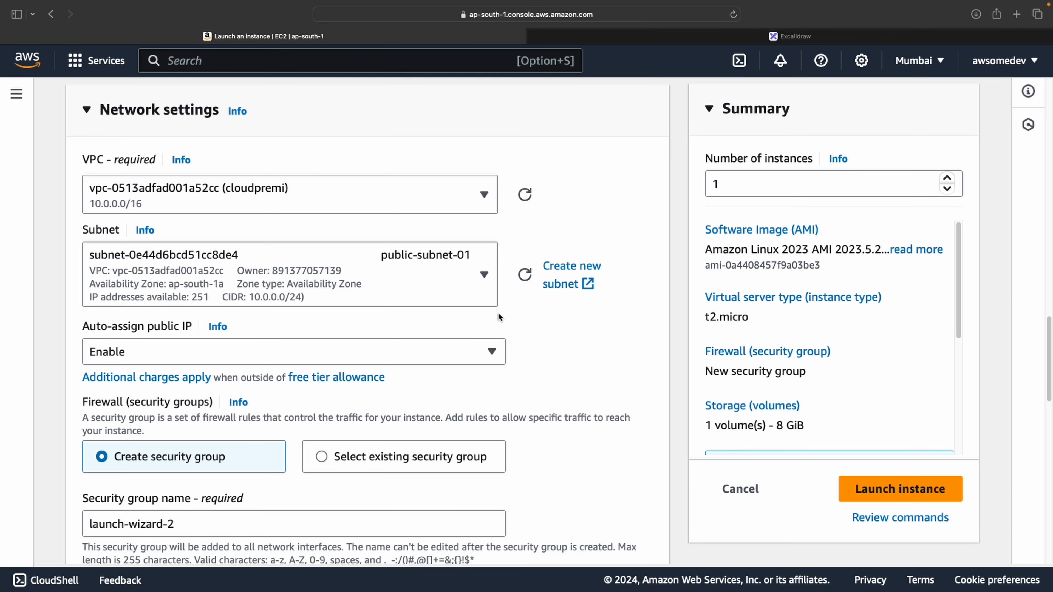
pyautogui.click(446, 345)
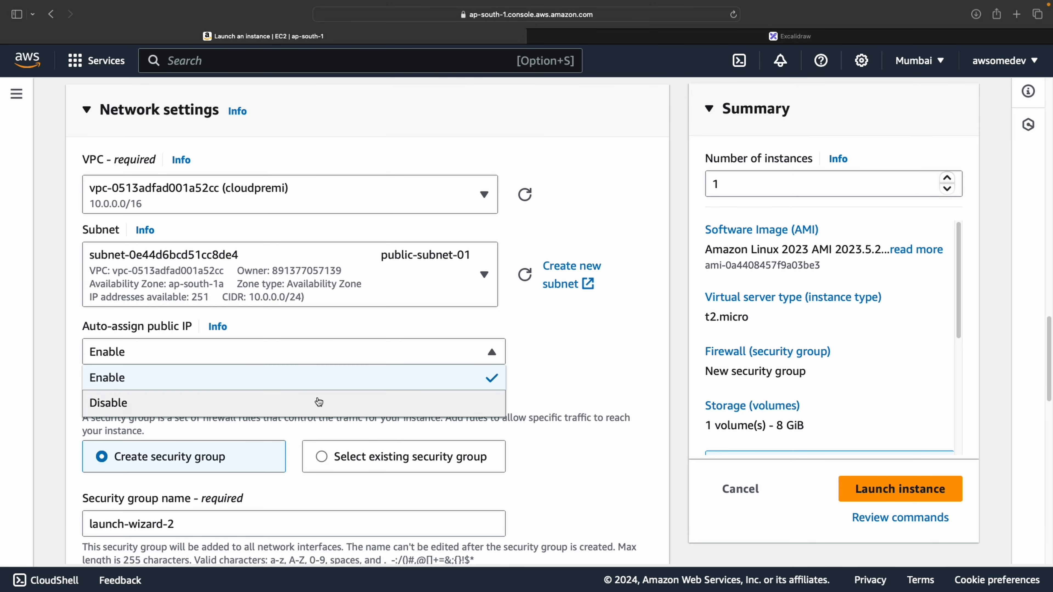
pyautogui.click(388, 340)
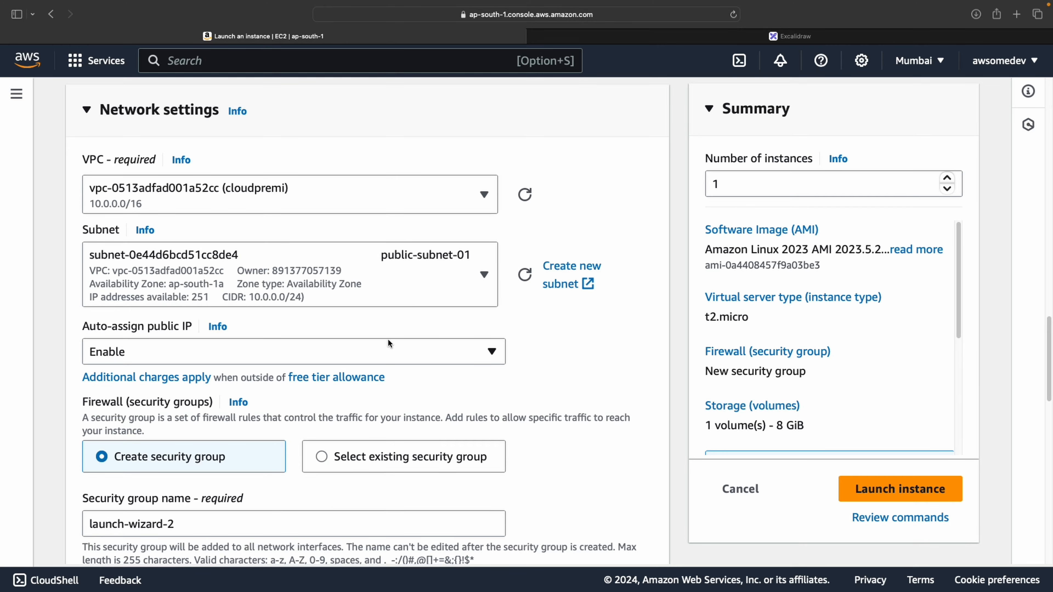
# Name the new security group cloudpremi-ec2-sg
pyautogui.scroll(-5, 389, 341)
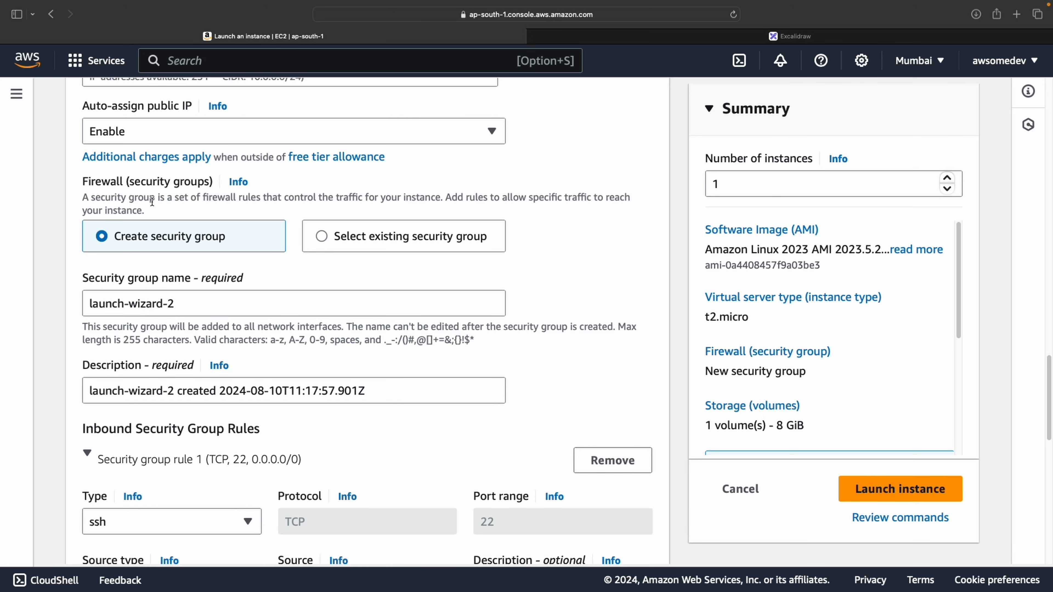
pyautogui.moveTo(155, 201); pyautogui.dragTo(313, 196)
pyautogui.click(312, 196)
pyautogui.tripleClick(223, 302)
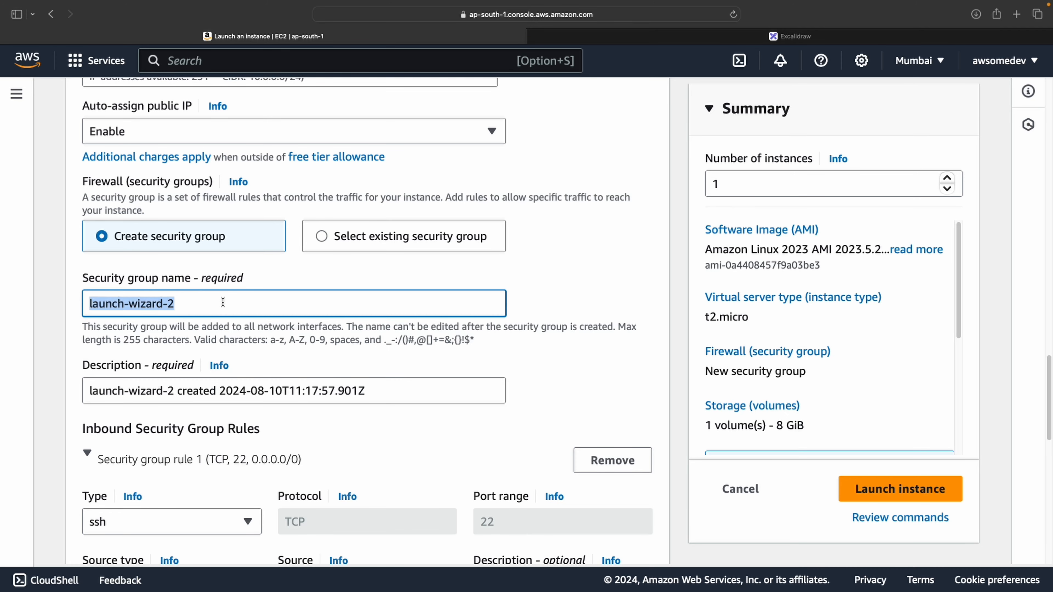
pyautogui.write('cloudp')
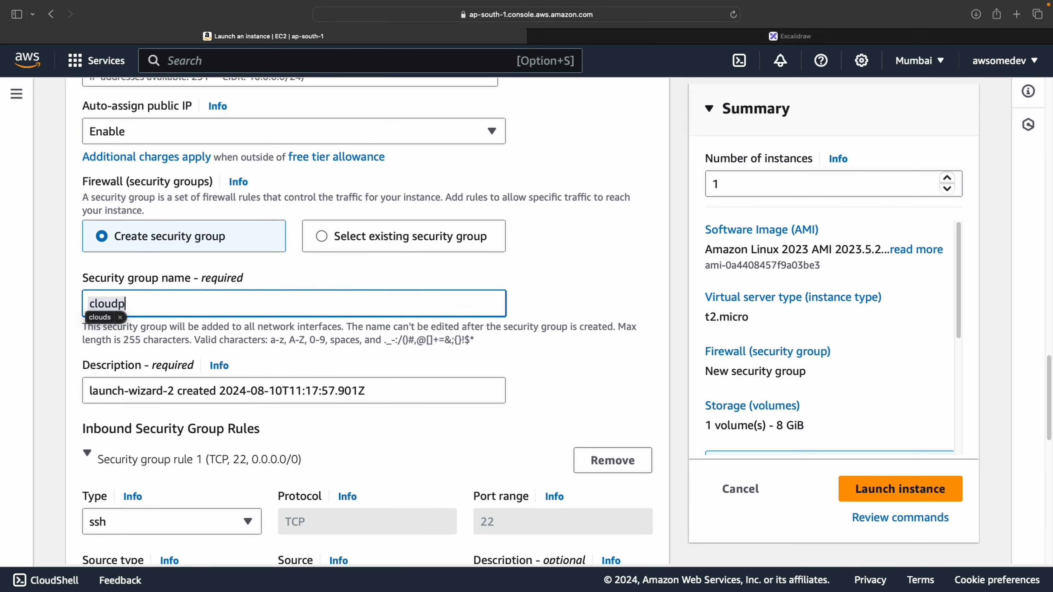
pyautogui.write('remi-ec')
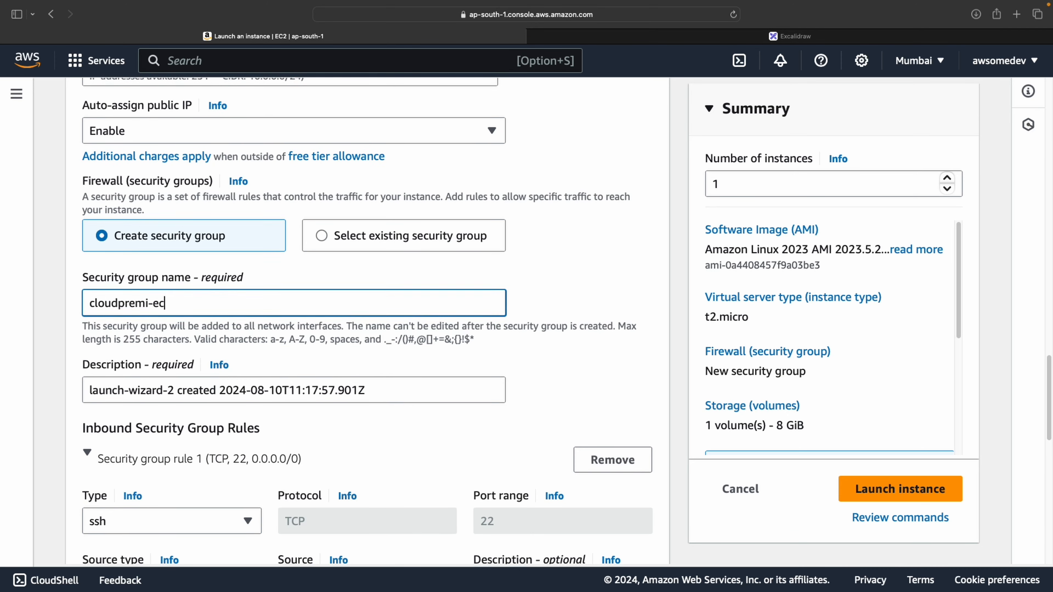
pyautogui.write('2-sg')
# Replace the security group description with 'created on 8'
pyautogui.tripleClick(287, 392)
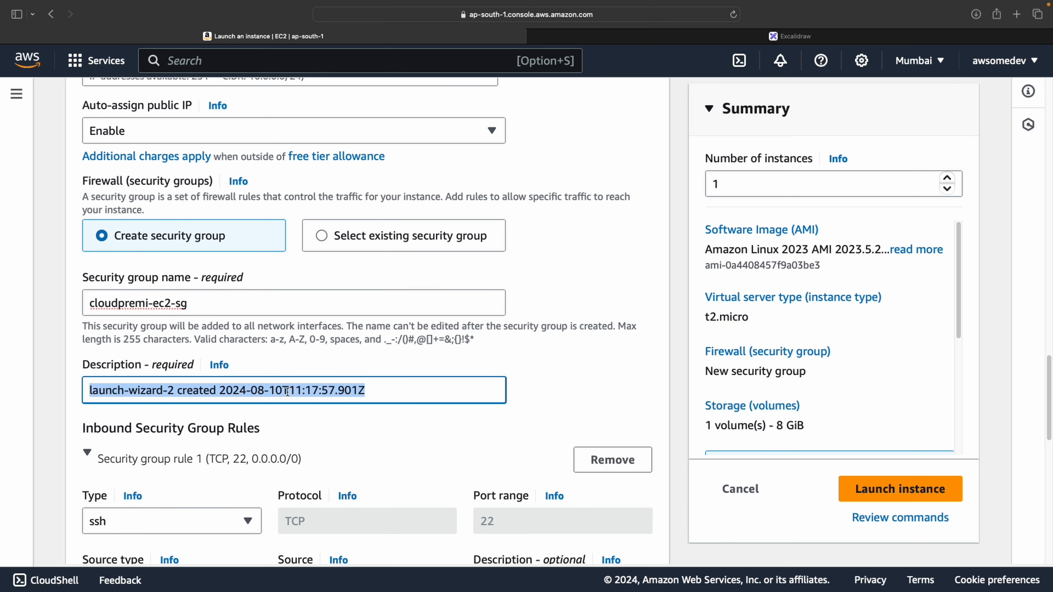
pyautogui.write('created ')
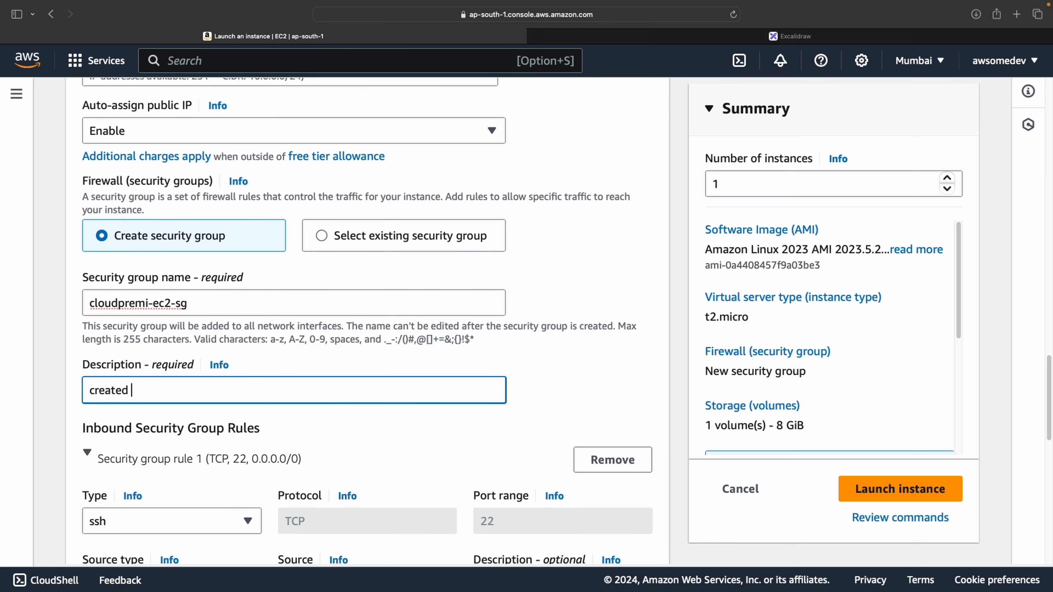
pyautogui.write('by')
pyautogui.press('BackSpace')
pyautogui.press('BackSpace')
pyautogui.press('BackSpace')
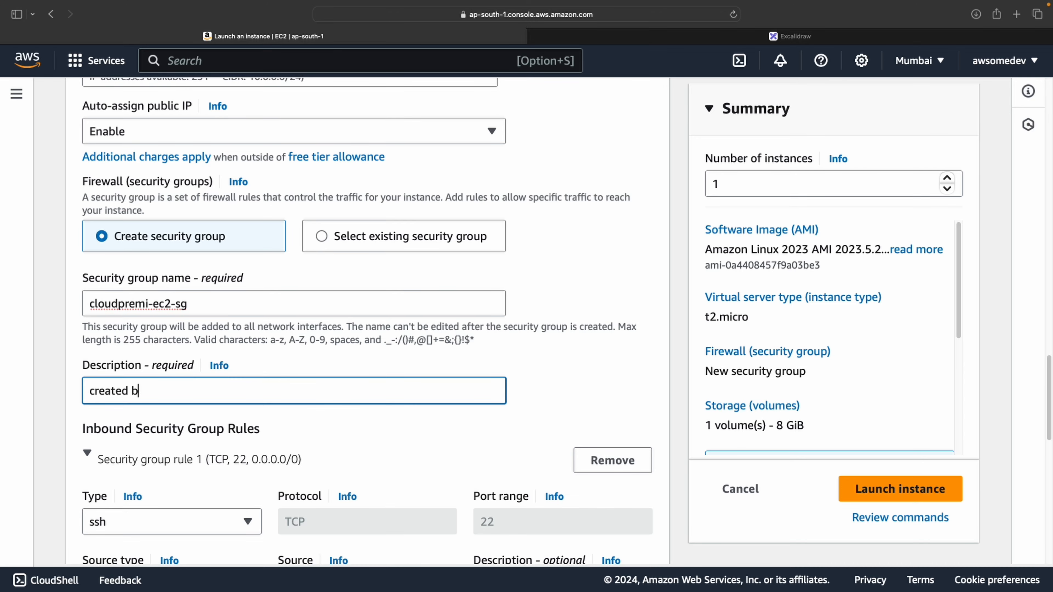
pyautogui.write('on')
pyautogui.press('BackSpace')
pyautogui.write('n 8')
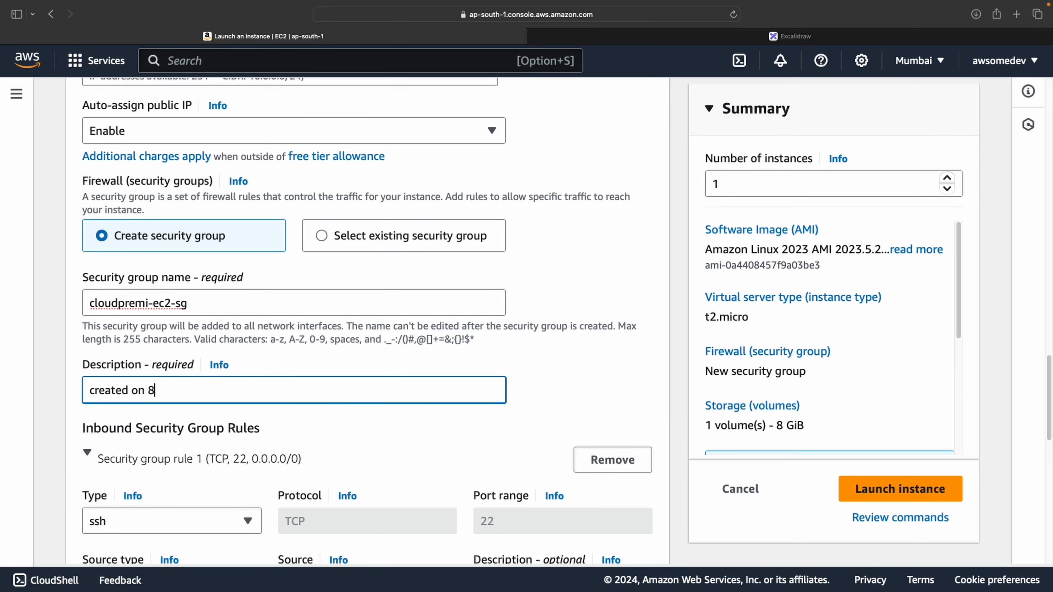
pyautogui.click(354, 418)
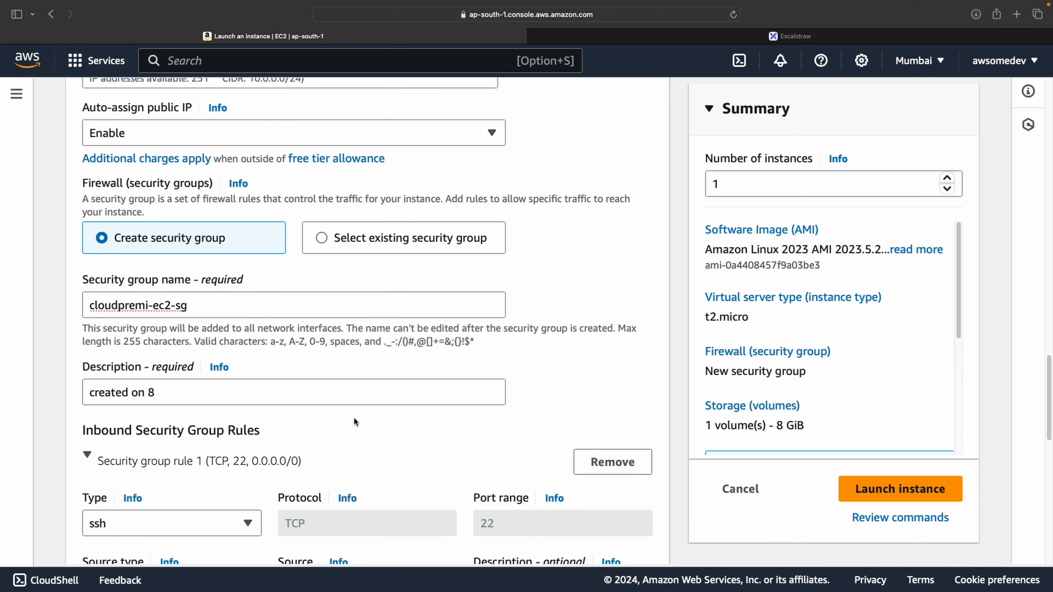
# Set the SSH inbound rule's source to My IP, a single /32 address
pyautogui.scroll(-3, 354, 418)
pyautogui.scroll(-2, 353, 415)
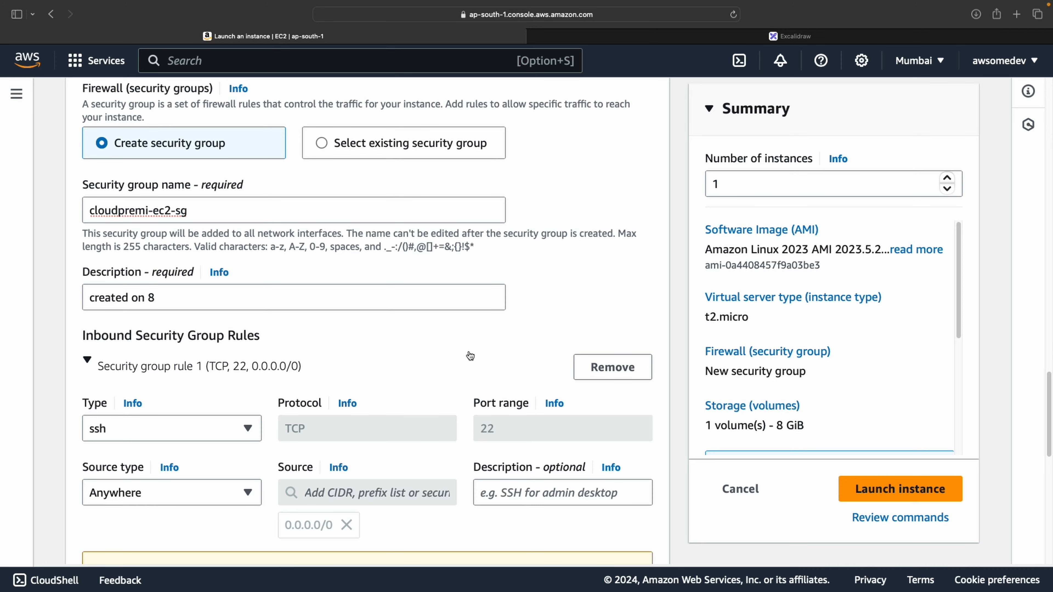
pyautogui.scroll(-2, 469, 356)
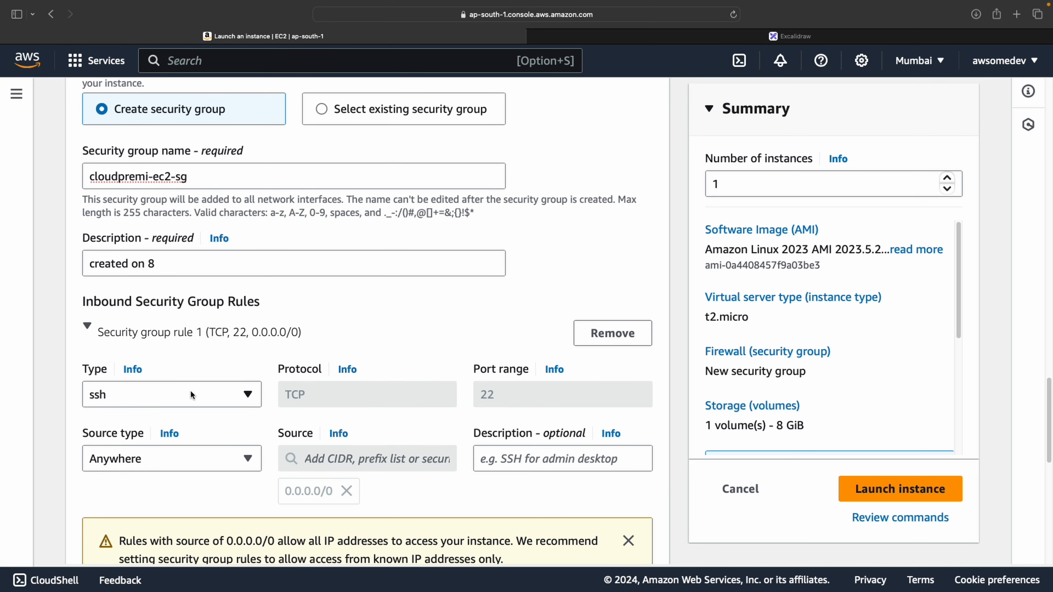
pyautogui.click(212, 461)
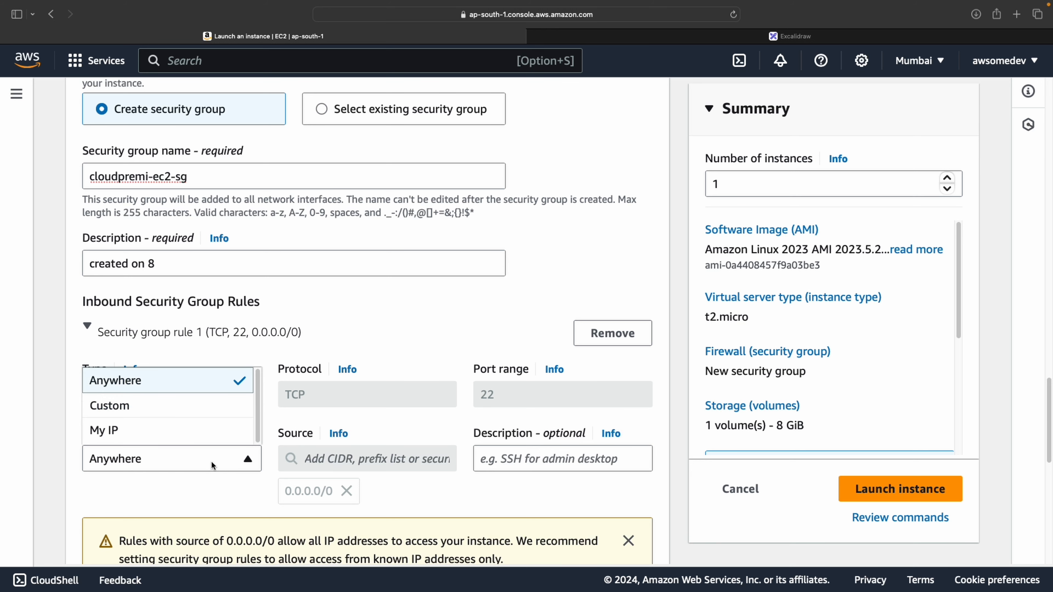
pyautogui.click(194, 426)
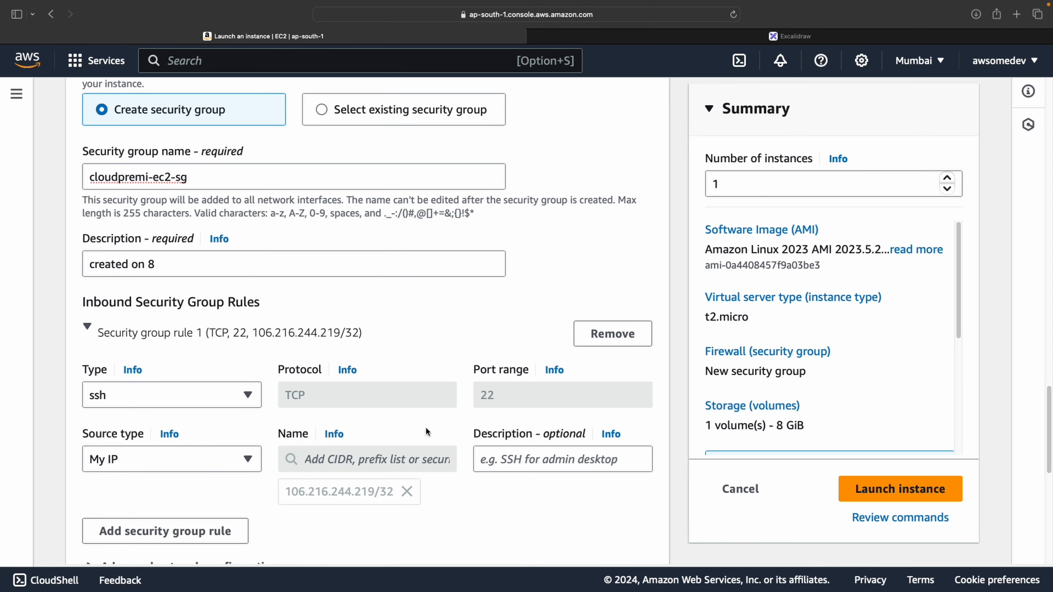
pyautogui.scroll(-6, 425, 428)
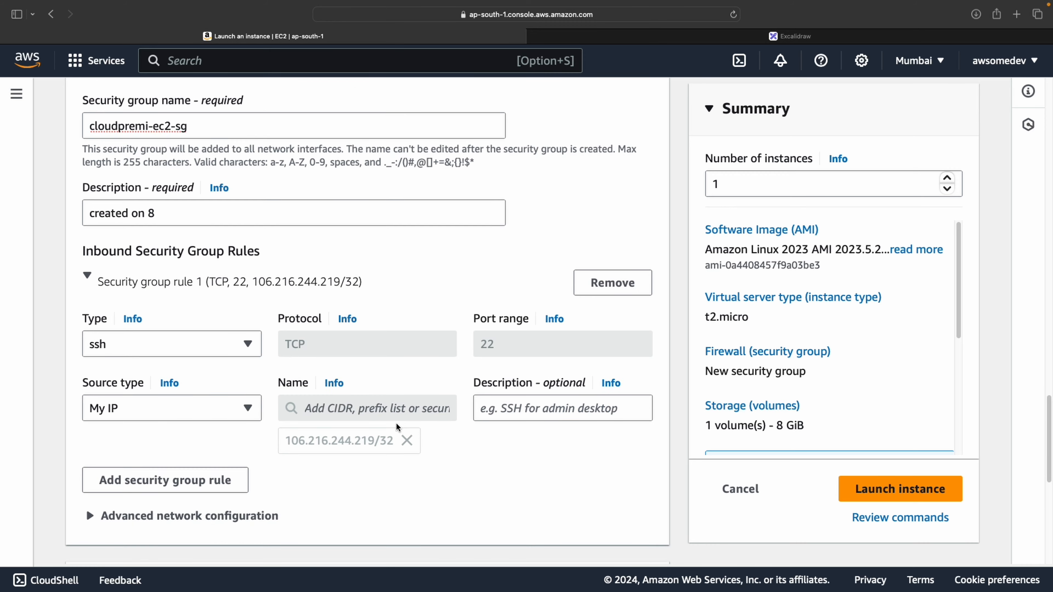
pyautogui.scroll(-2, 217, 309)
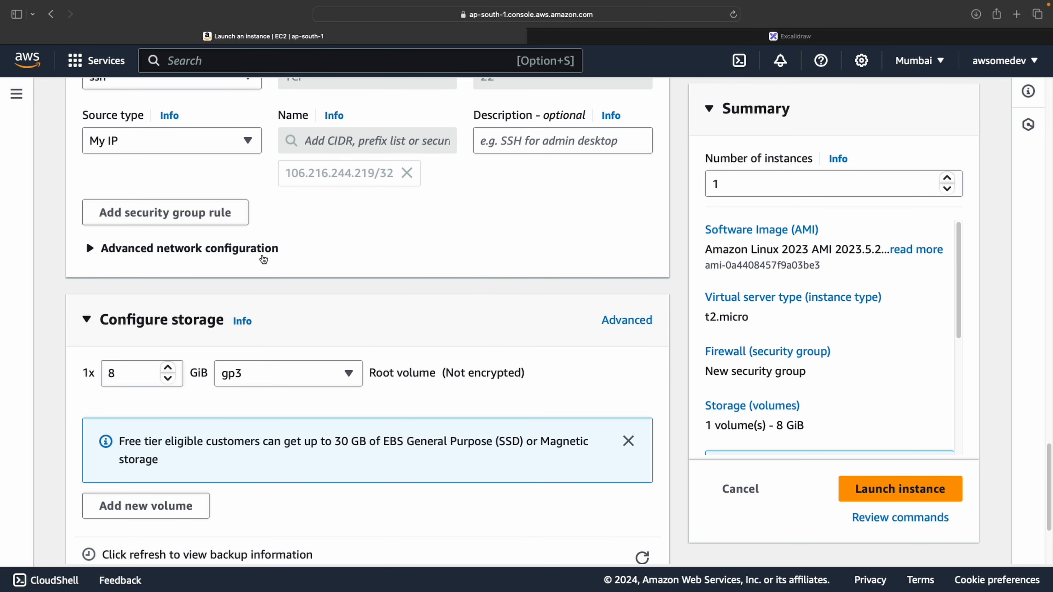
pyautogui.click(263, 254)
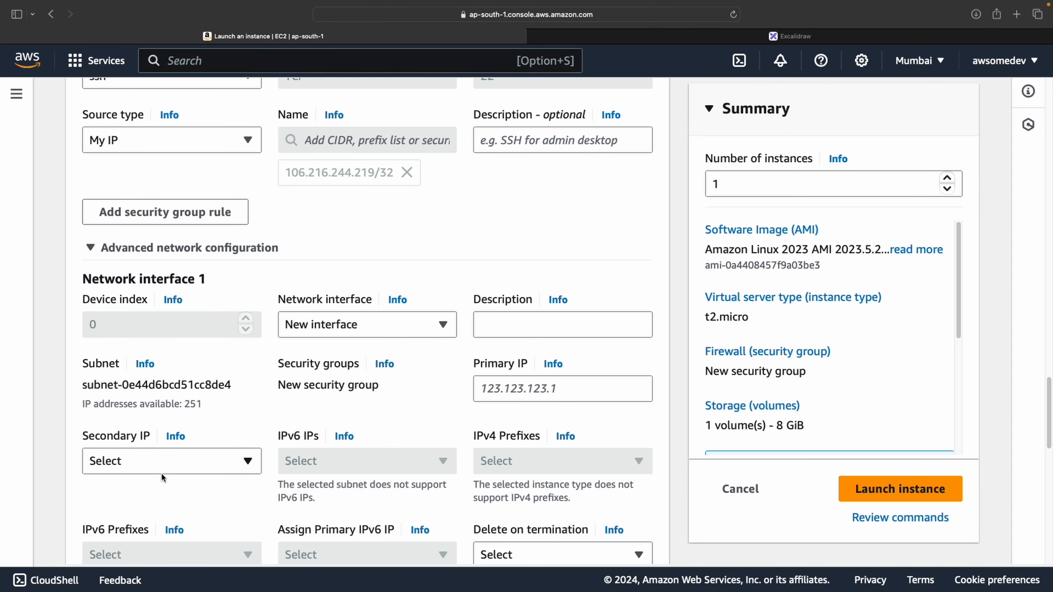
pyautogui.click(405, 328)
pyautogui.click(461, 215)
pyautogui.scroll(-1, 501, 408)
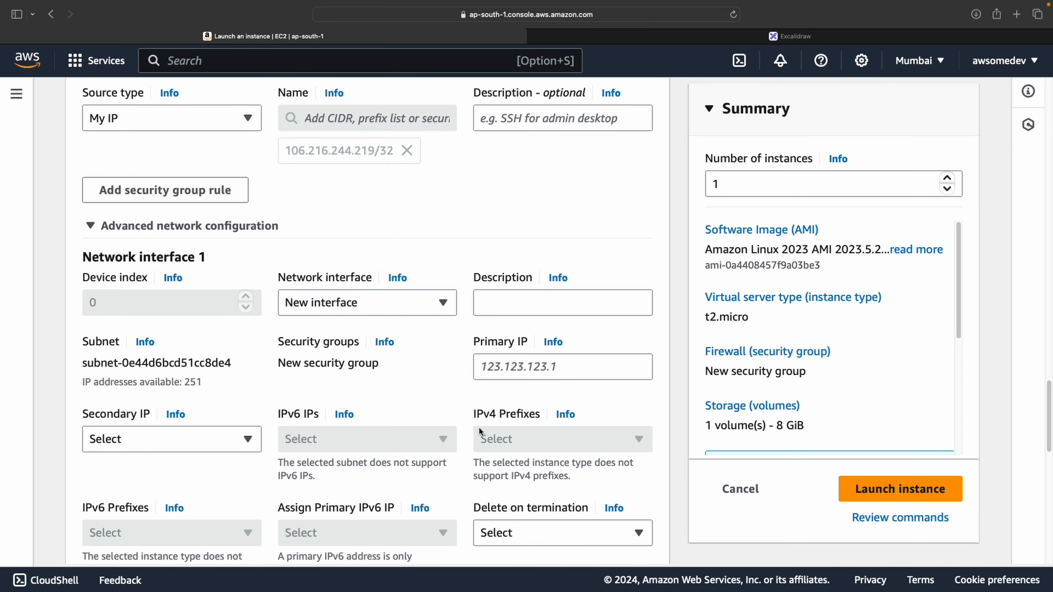
pyautogui.scroll(-2, 478, 428)
pyautogui.click(505, 484)
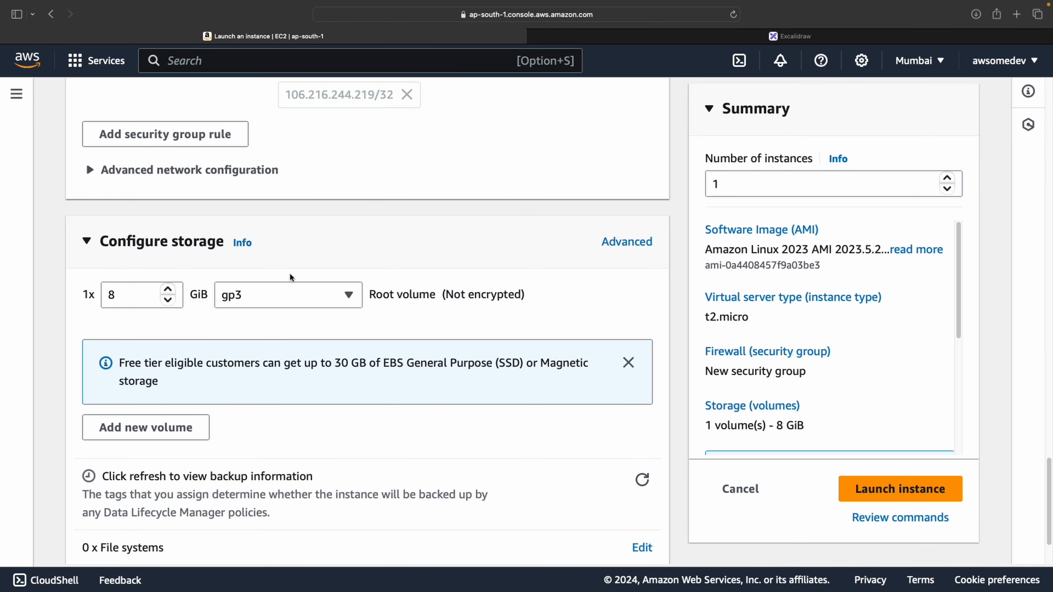
pyautogui.click(120, 300)
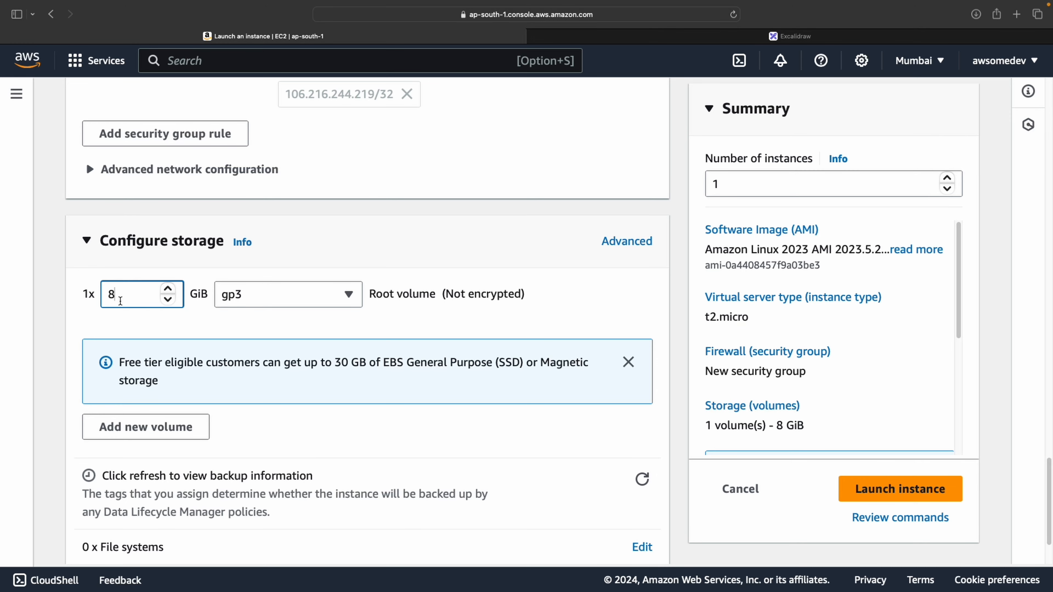
pyautogui.press('BackSpace')
pyautogui.write('1')
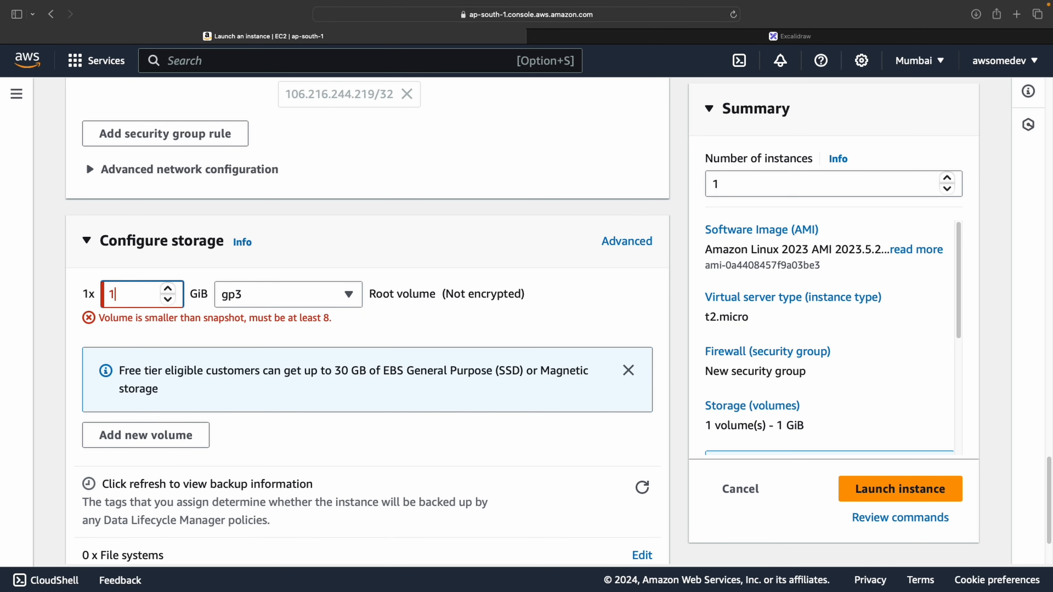
pyautogui.press('BackSpace')
pyautogui.write('8')
pyautogui.click(124, 301)
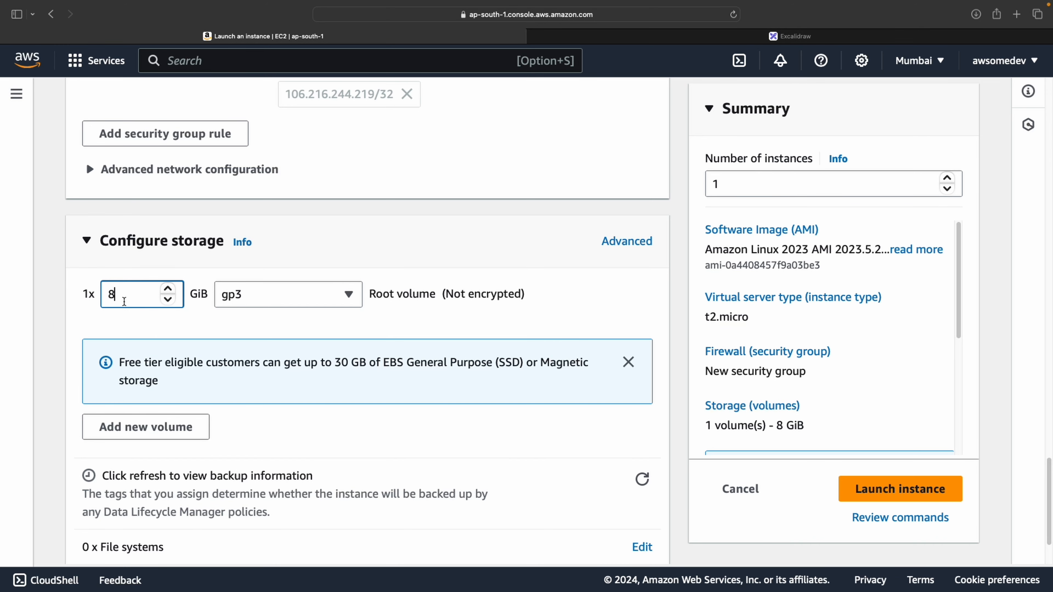
pyautogui.press('BackSpace')
pyautogui.write('6')
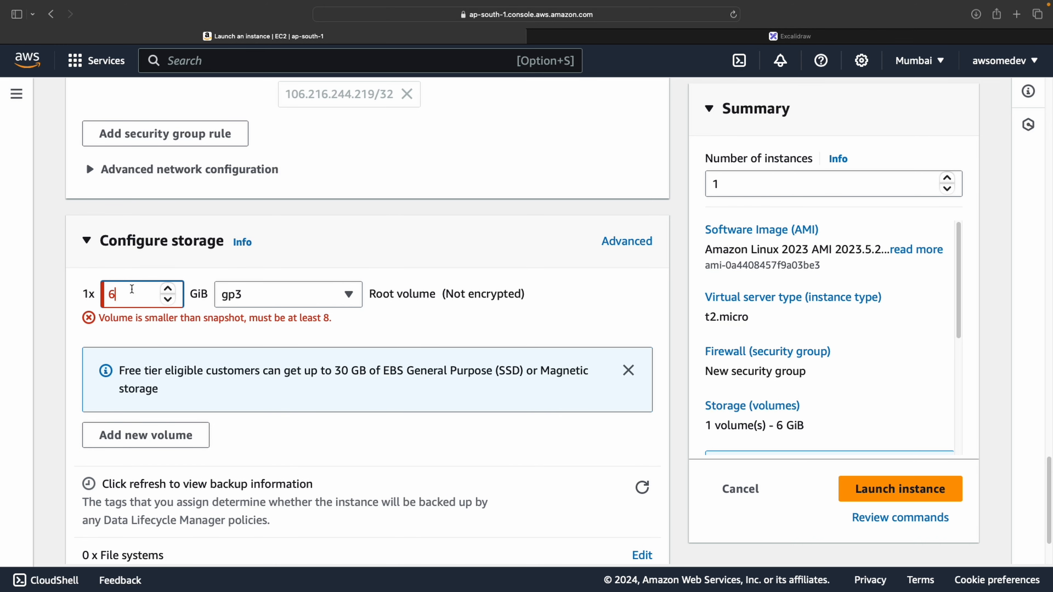
pyautogui.press('BackSpace')
pyautogui.write('8')
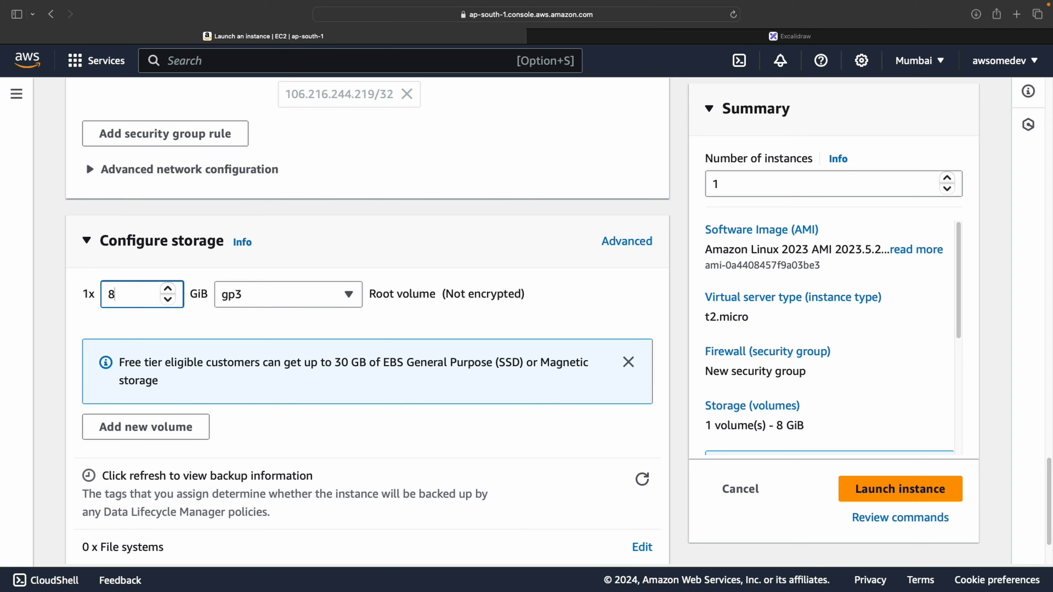
pyautogui.click(353, 363)
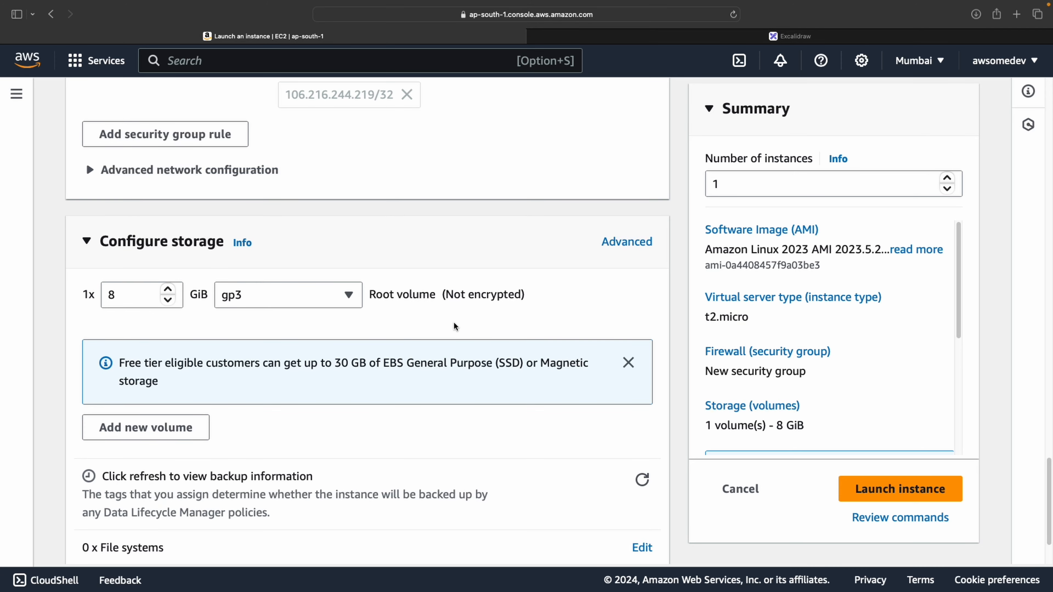
pyautogui.scroll(-1, 456, 327)
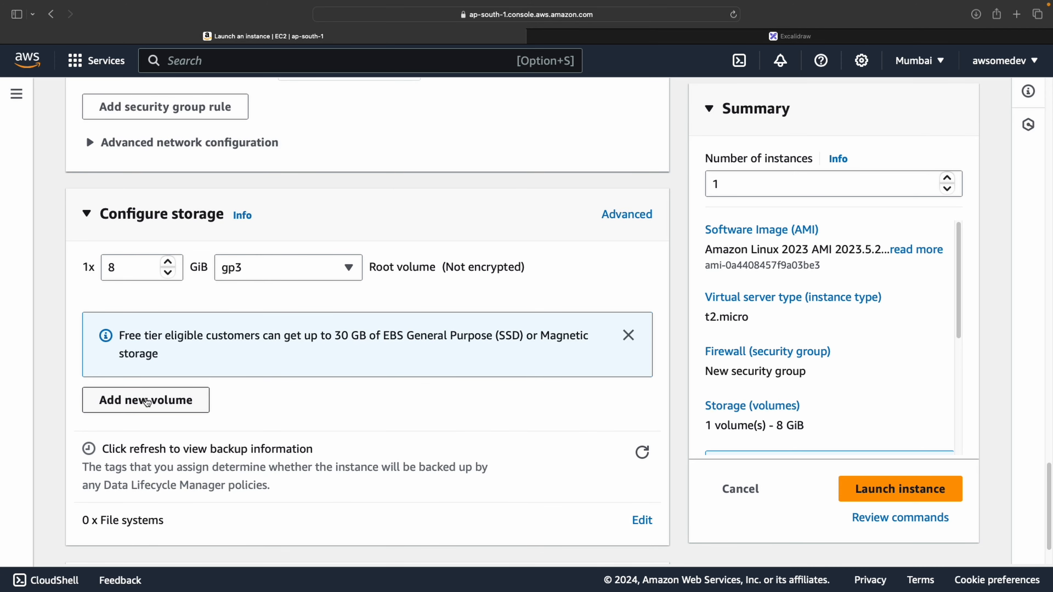
pyautogui.click(147, 402)
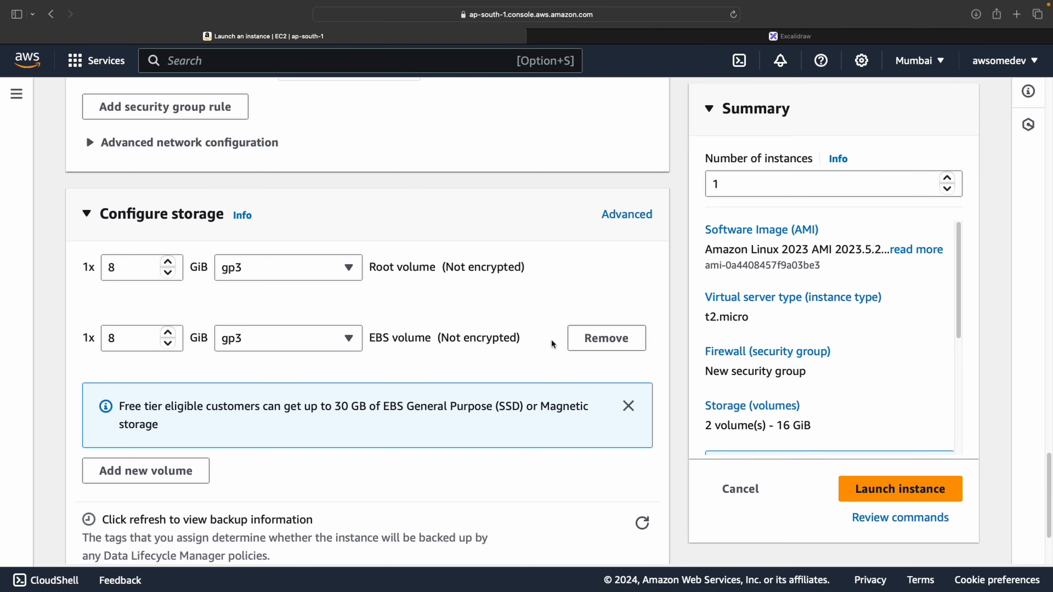
pyautogui.click(623, 345)
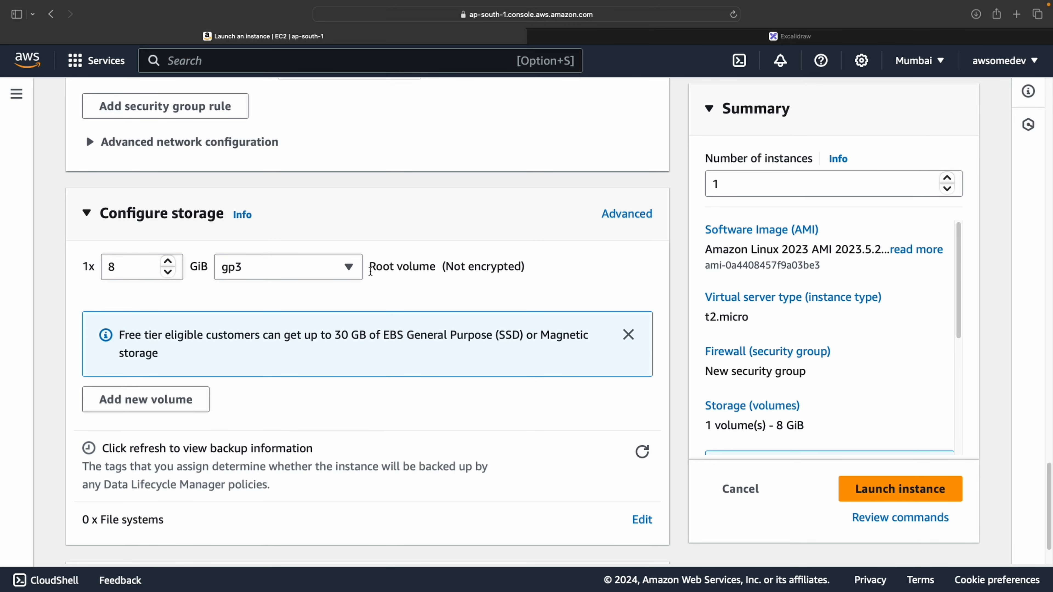
pyautogui.moveTo(370, 271); pyautogui.dragTo(587, 269)
pyautogui.click(587, 268)
pyautogui.scroll(-15, 318, 412)
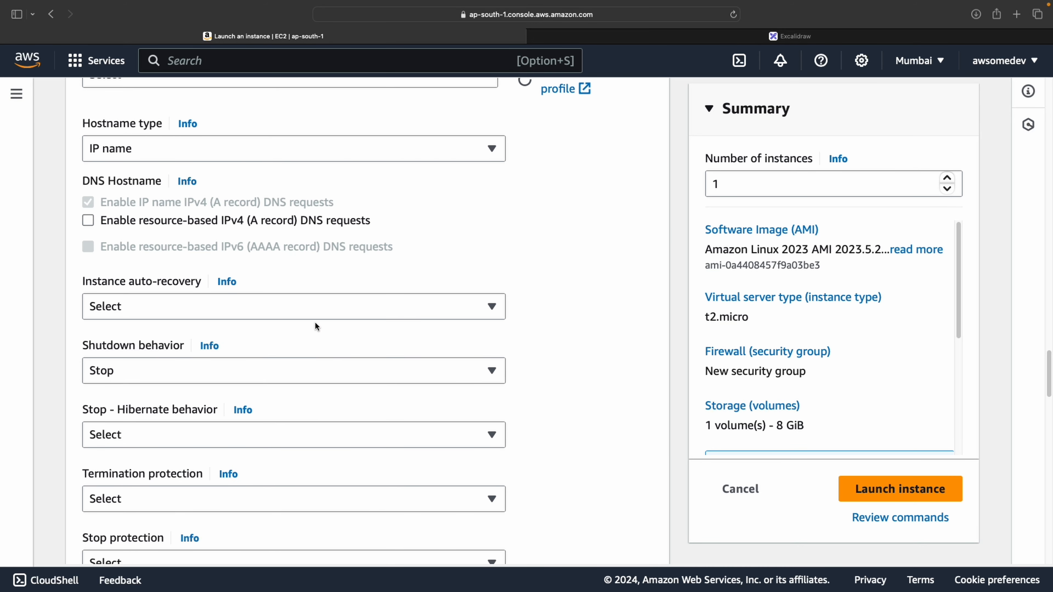
pyautogui.click(322, 367)
pyautogui.scroll(-1, 322, 366)
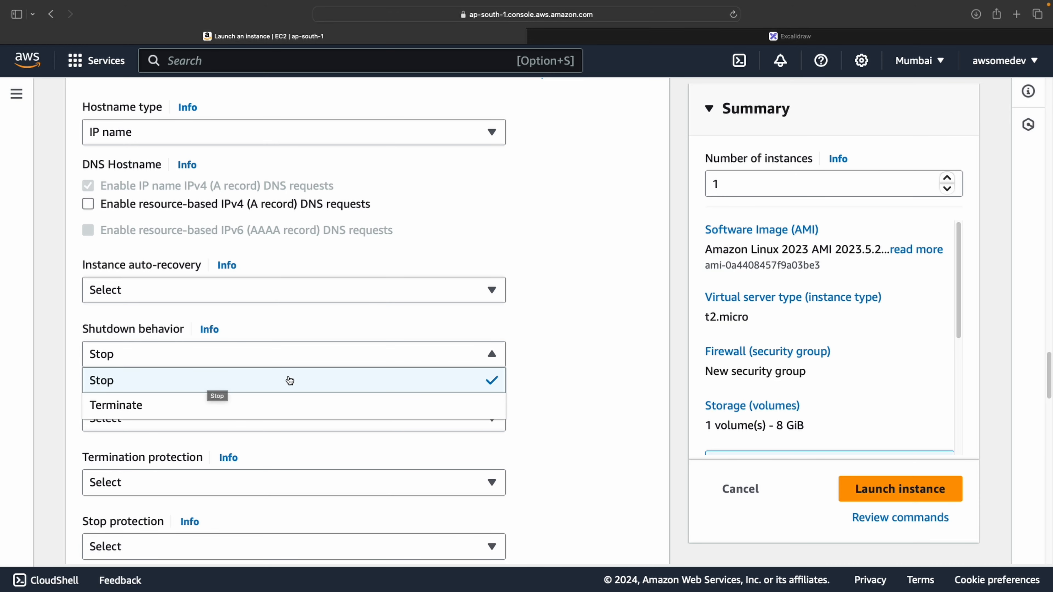
pyautogui.click(276, 280)
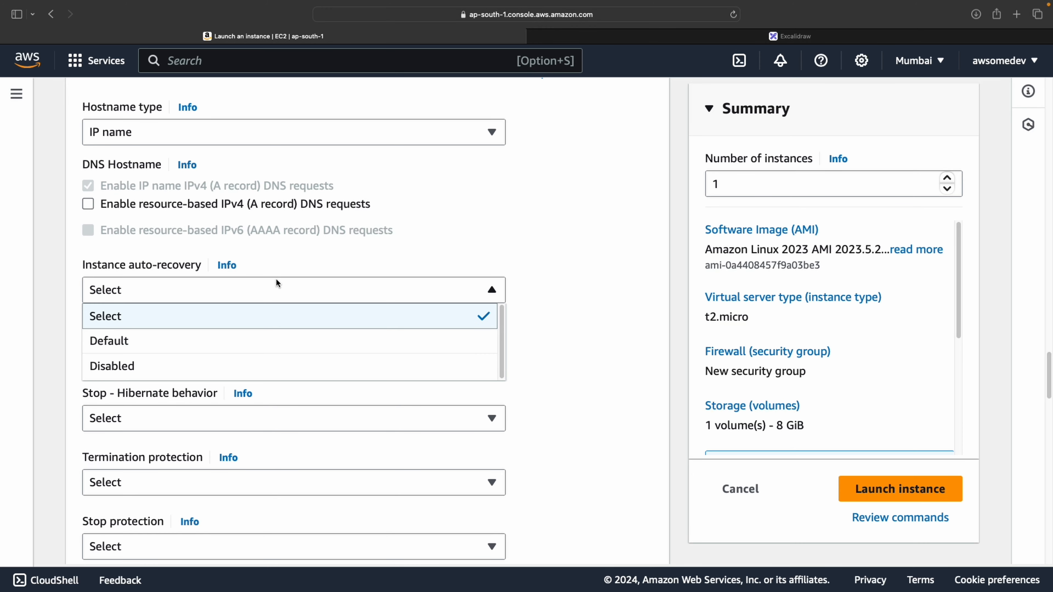
pyautogui.click(276, 280)
pyautogui.scroll(-5, 275, 291)
pyautogui.click(204, 242)
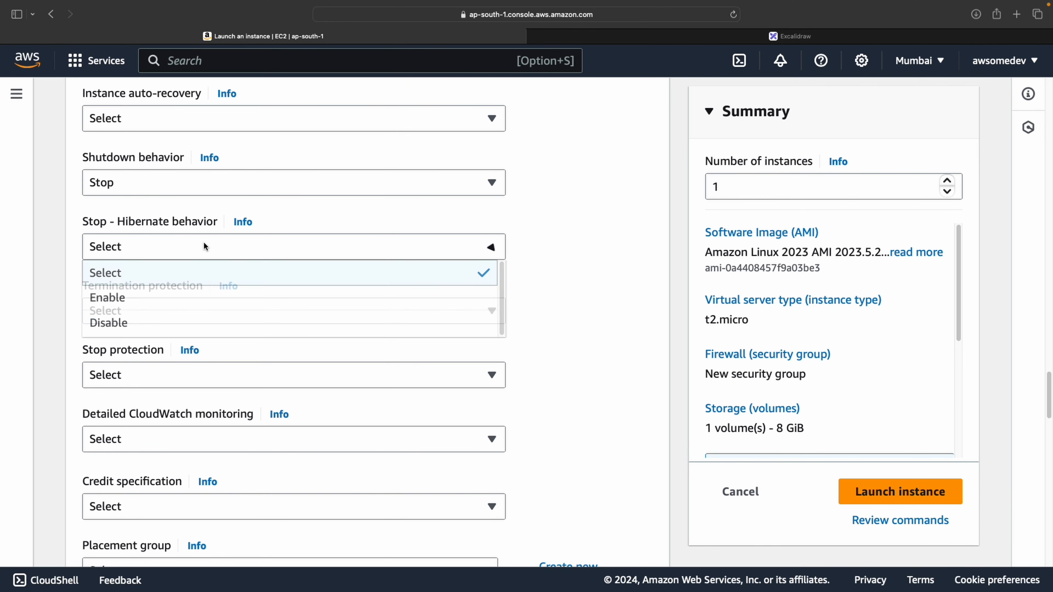
pyautogui.click(299, 264)
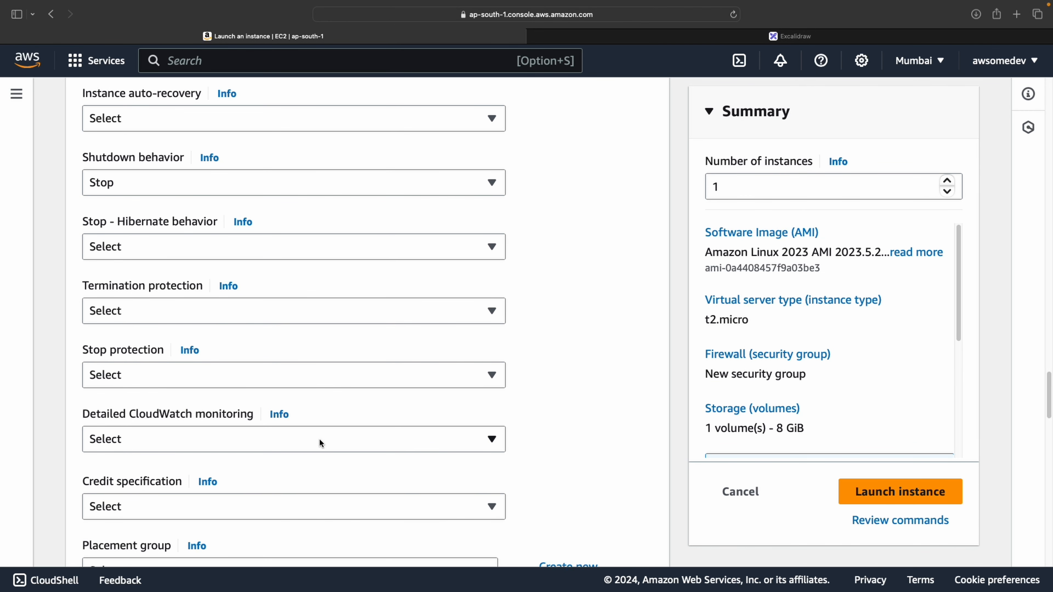
pyautogui.scroll(-1, 319, 439)
pyautogui.click(241, 354)
pyautogui.click(242, 355)
pyautogui.scroll(-5, 232, 363)
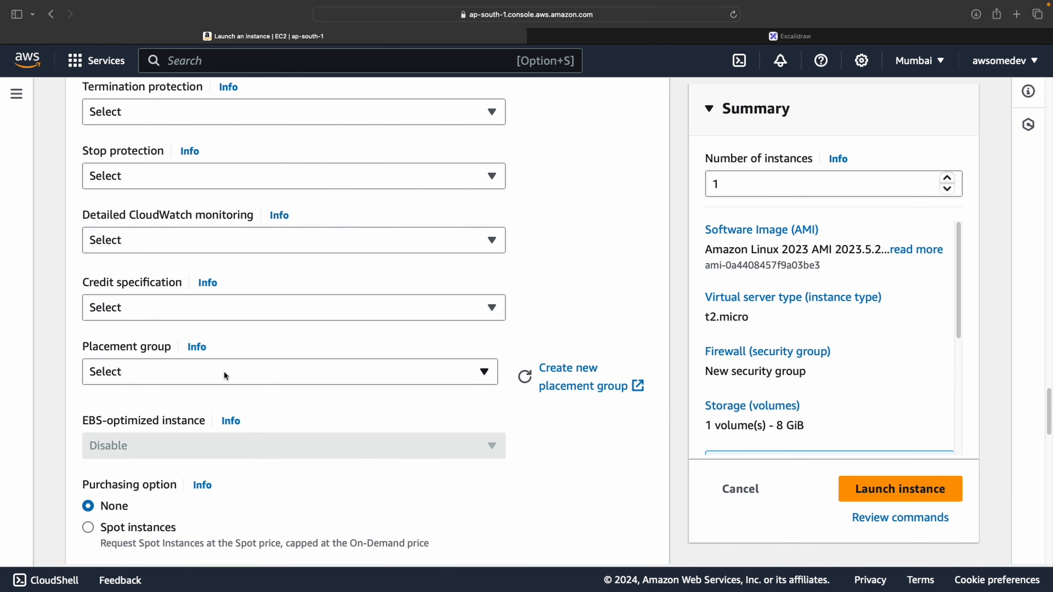
pyautogui.click(225, 372)
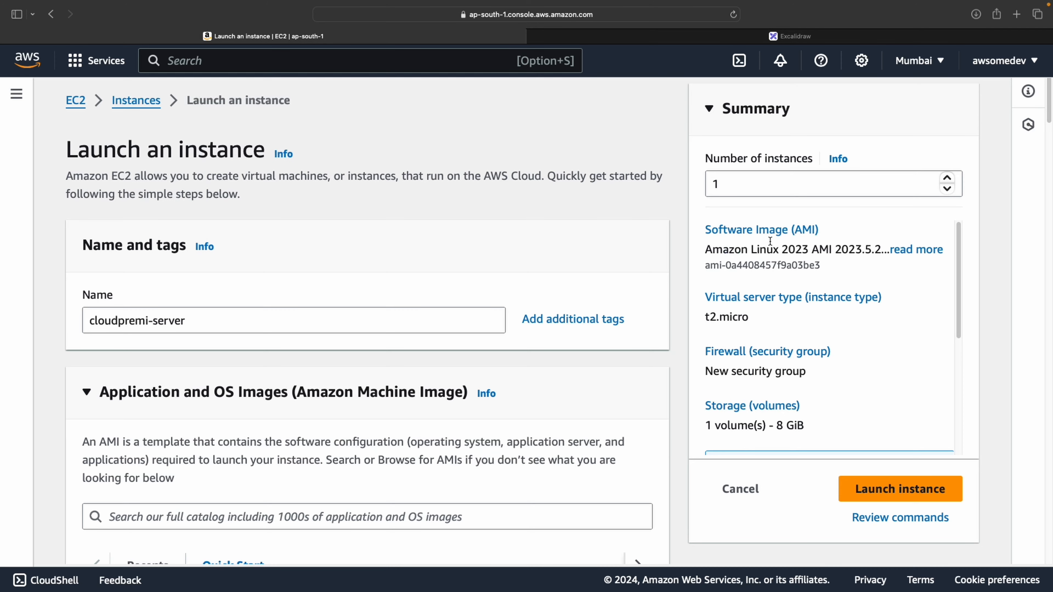
pyautogui.click(750, 176)
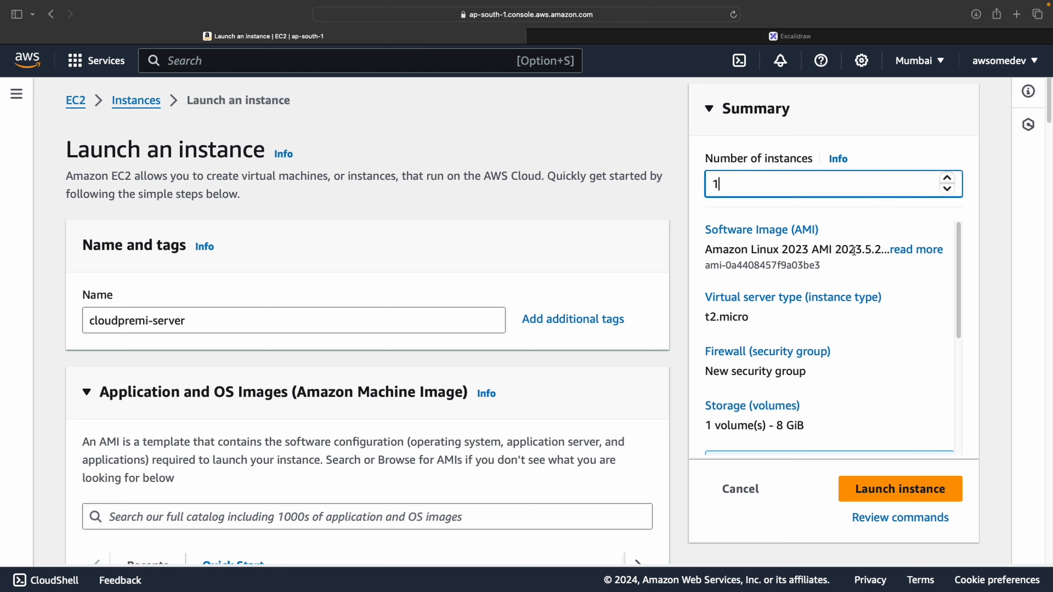
pyautogui.moveTo(707, 250); pyautogui.dragTo(846, 254)
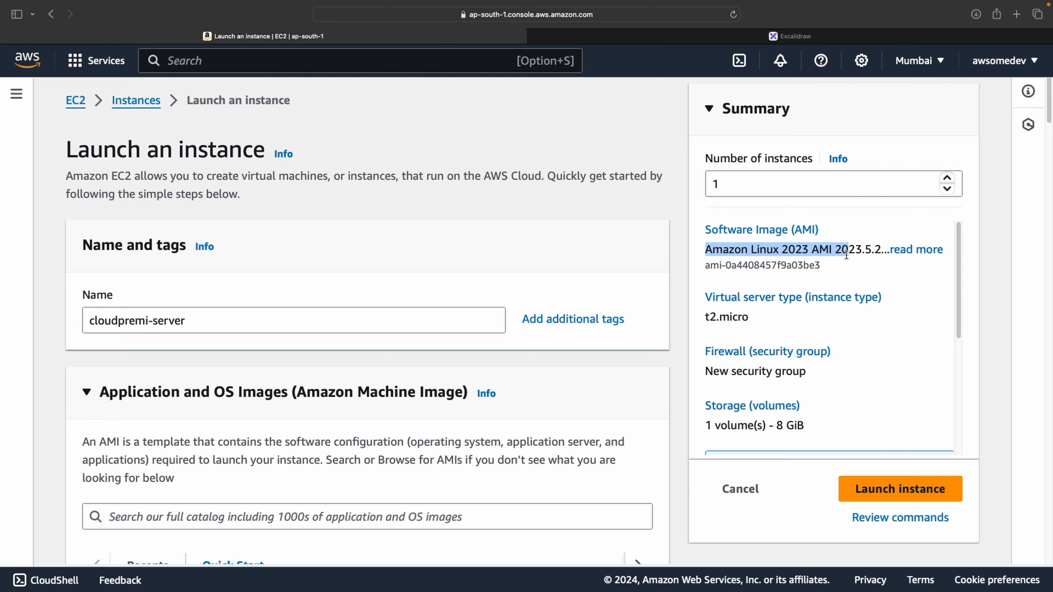
pyautogui.click(795, 321)
pyautogui.scroll(-2, 780, 318)
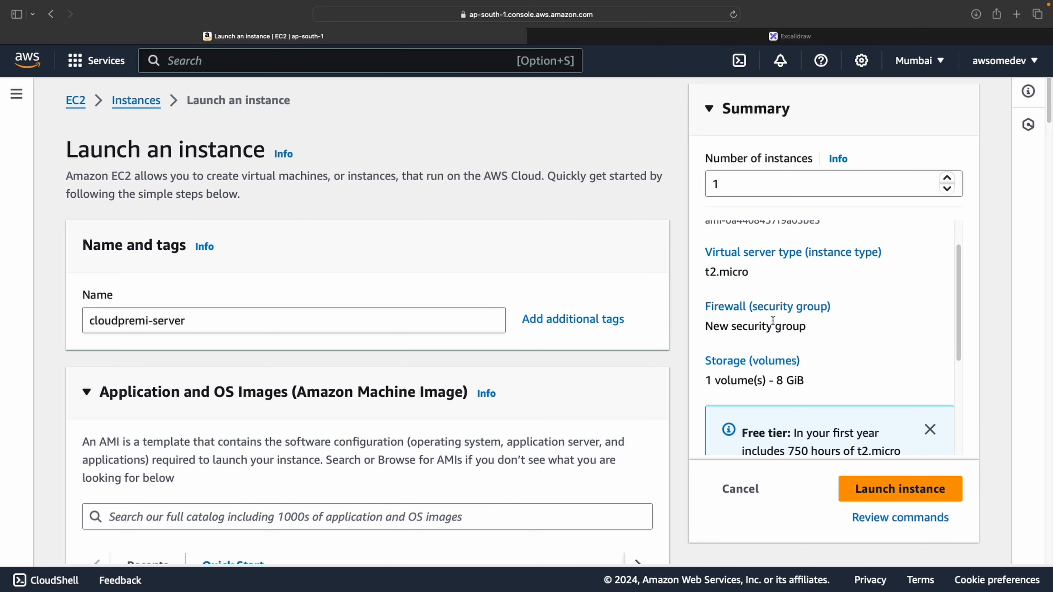
pyautogui.scroll(-2, 757, 330)
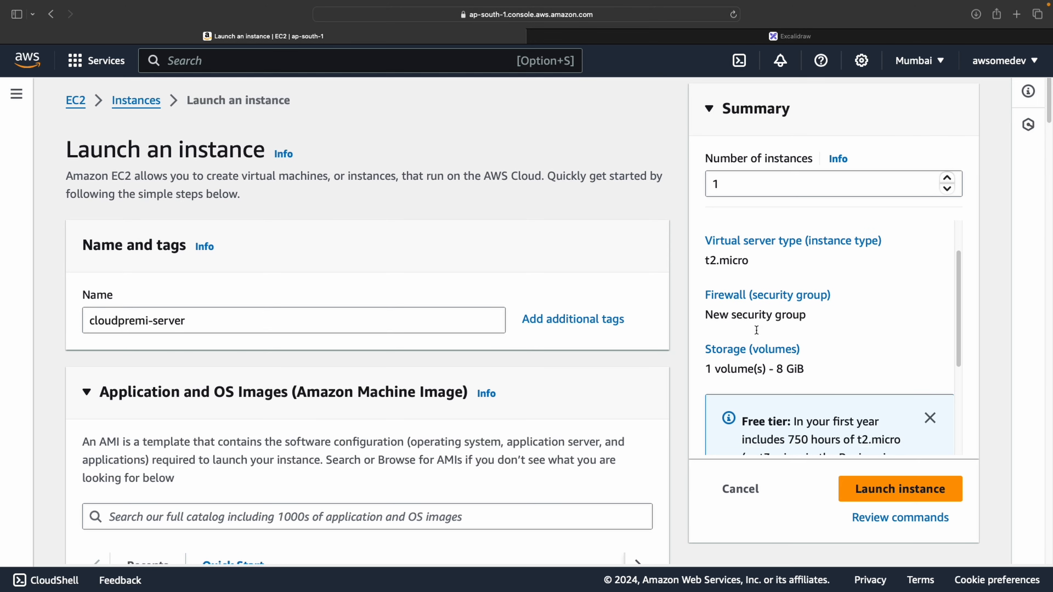
pyautogui.moveTo(773, 336); pyautogui.dragTo(803, 336)
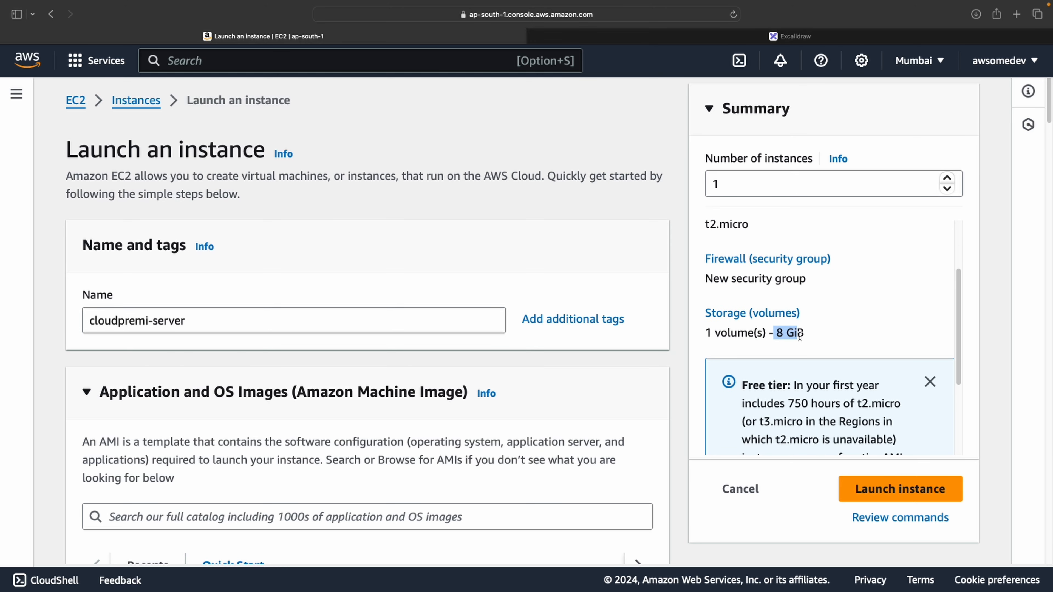
pyautogui.click(802, 336)
pyautogui.scroll(-2, 801, 339)
pyautogui.scroll(-4, 800, 340)
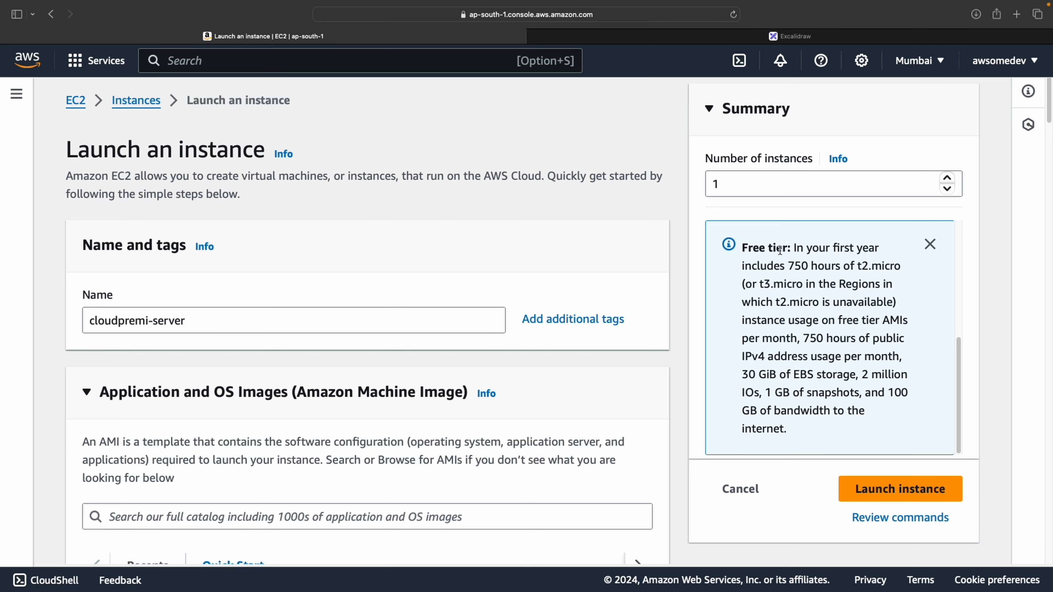
pyautogui.moveTo(795, 250); pyautogui.dragTo(862, 284)
pyautogui.click(864, 276)
pyautogui.scroll(5, 868, 316)
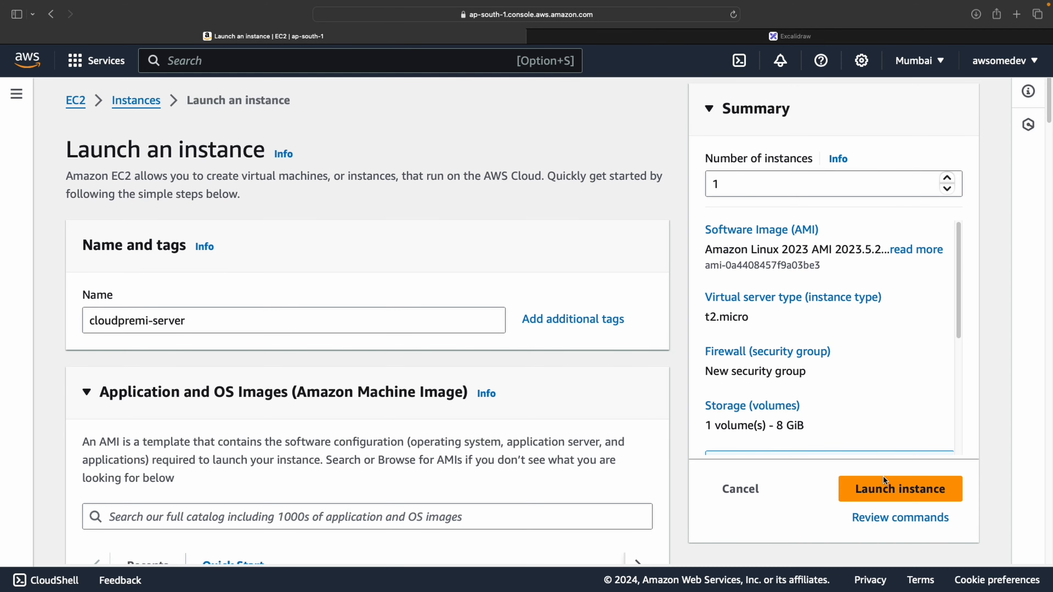
# Launch the configured t2.micro cloudpremi-server instance and view it in the Instances list
pyautogui.click(883, 489)
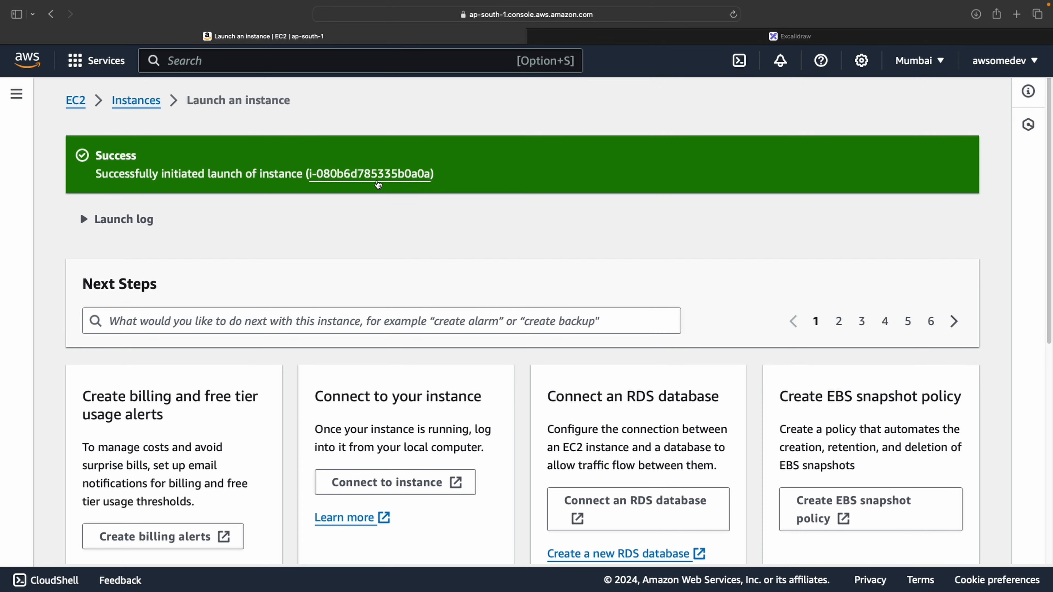
pyautogui.click(376, 177)
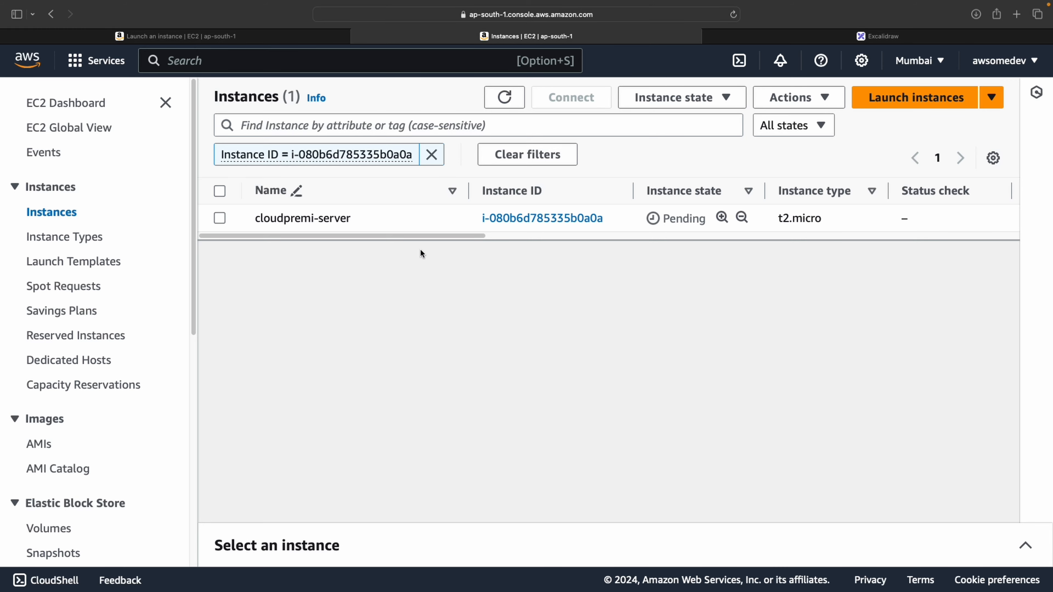
# Open the Instance summary page for the pending cloudpremi-server instance from its instance ID
pyautogui.moveTo(442, 235); pyautogui.dragTo(410, 234)
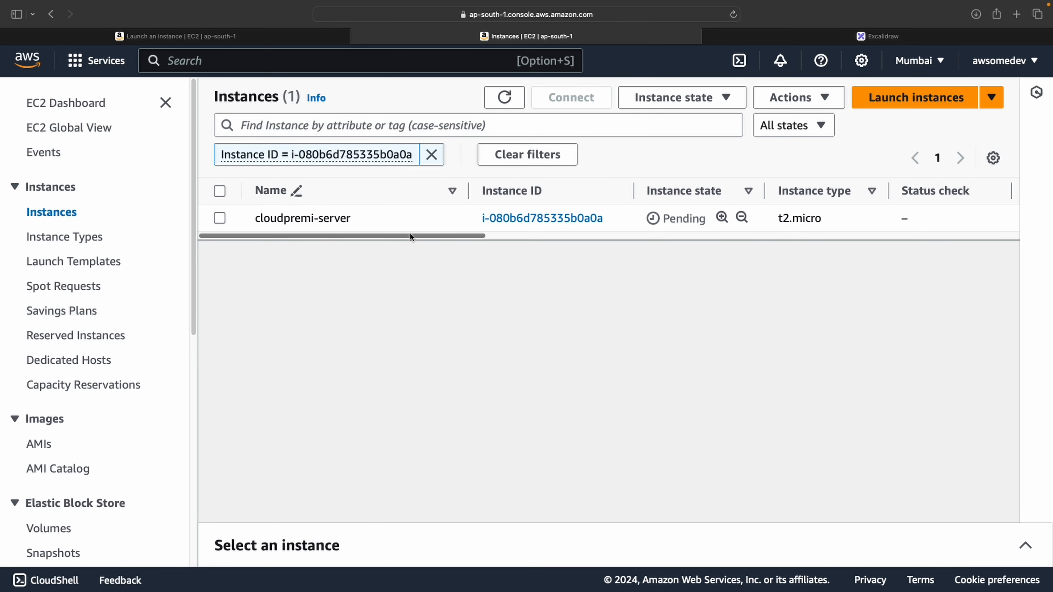
pyautogui.click(521, 228)
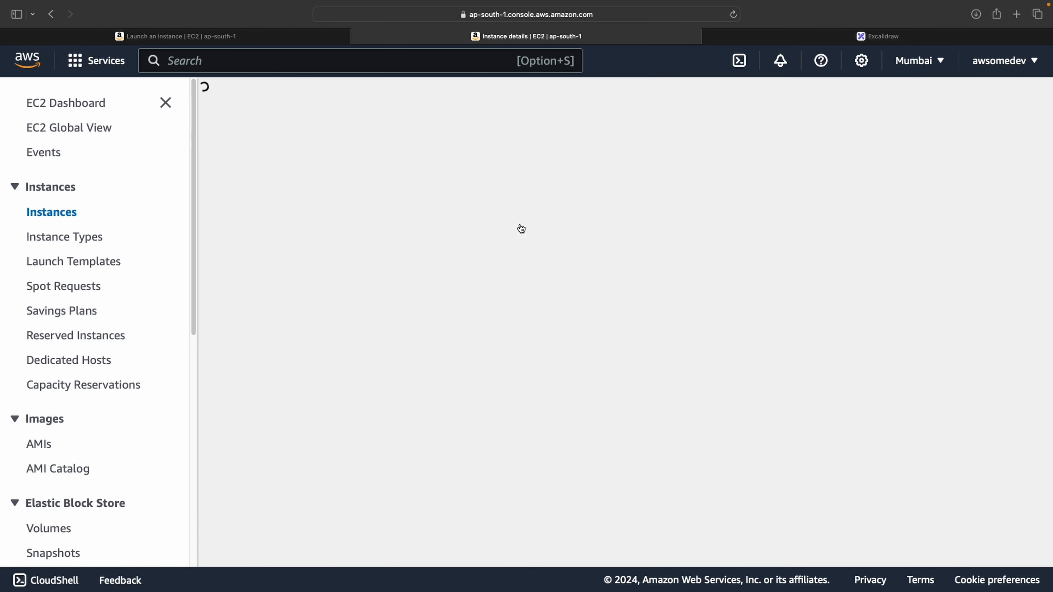